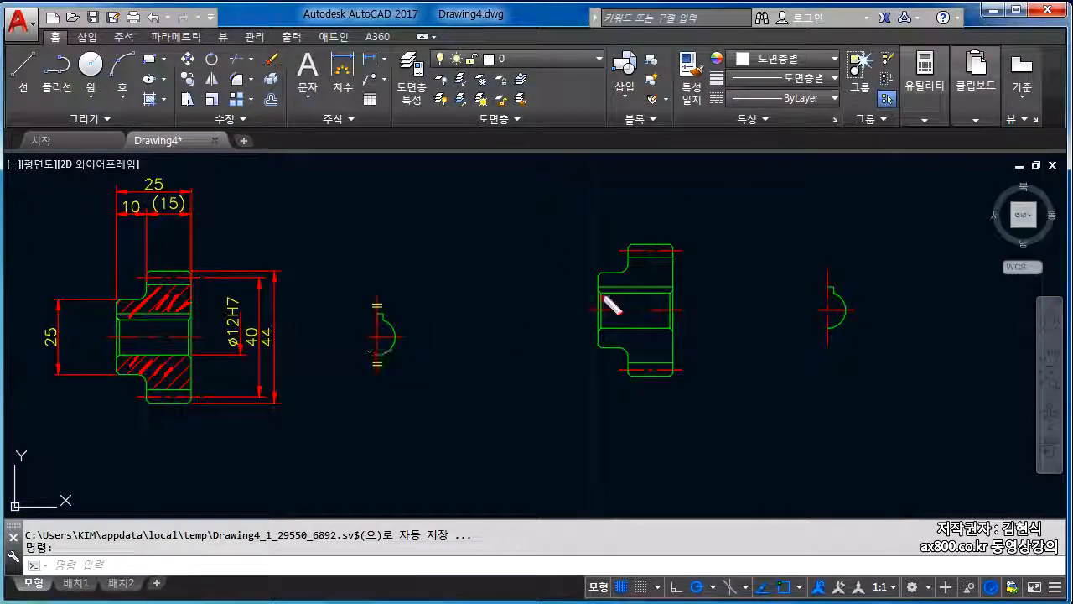
mouse_move(450, 362)
left_mouse_down()
mouse_move(403, 413)
mouse_move(463, 370)
mouse_move(520, 373)
mouse_move(409, 427)
left_mouse_up()
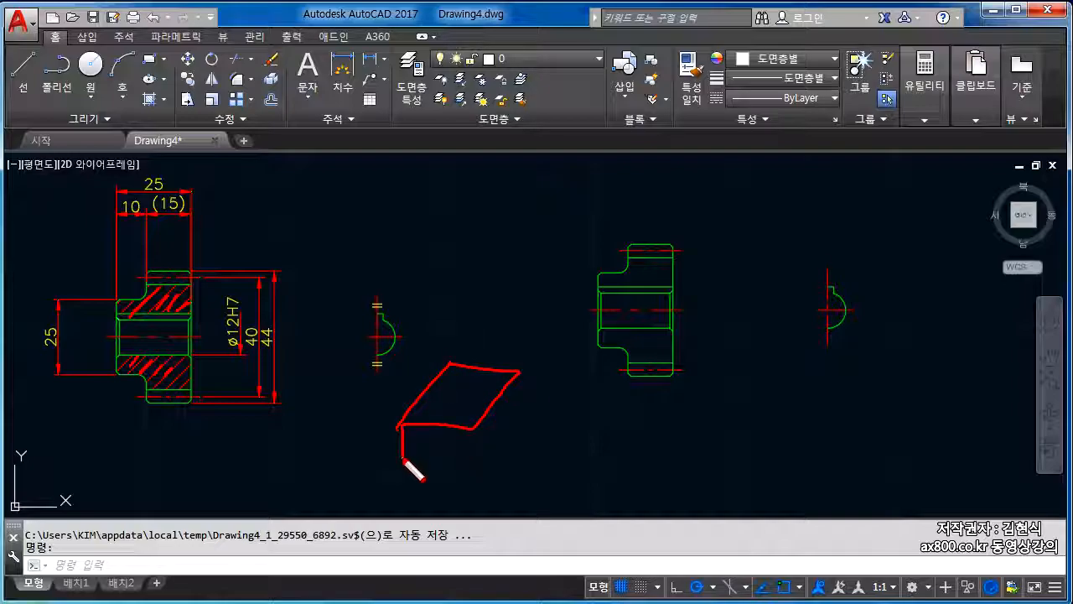
left_click_drag(475, 434, 411, 457)
left_click_drag(510, 384, 519, 409)
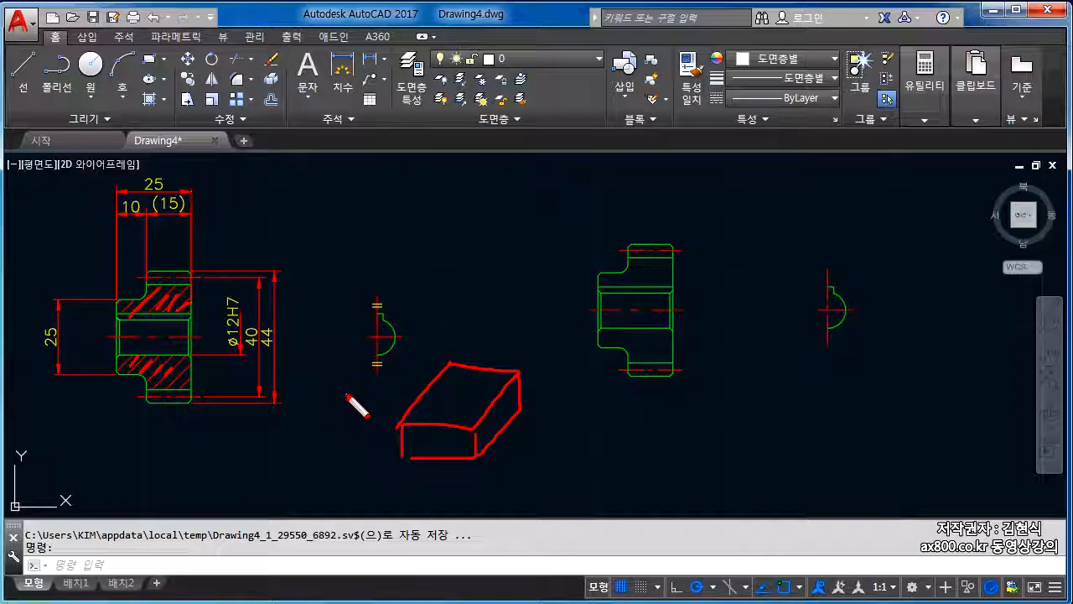
left_click_drag(444, 405, 553, 419)
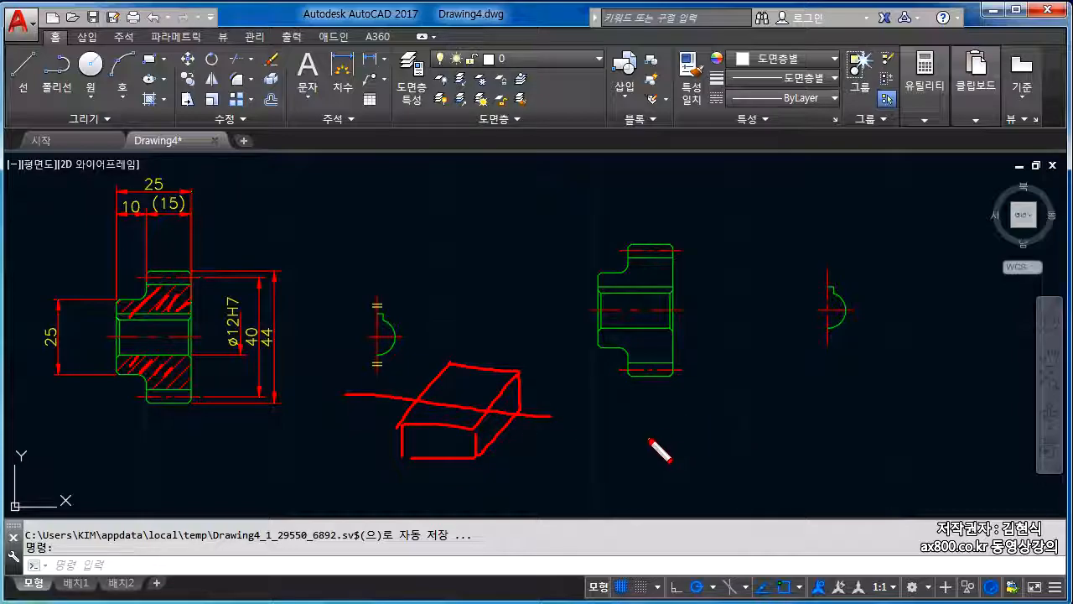
left_click_drag(621, 433, 731, 432)
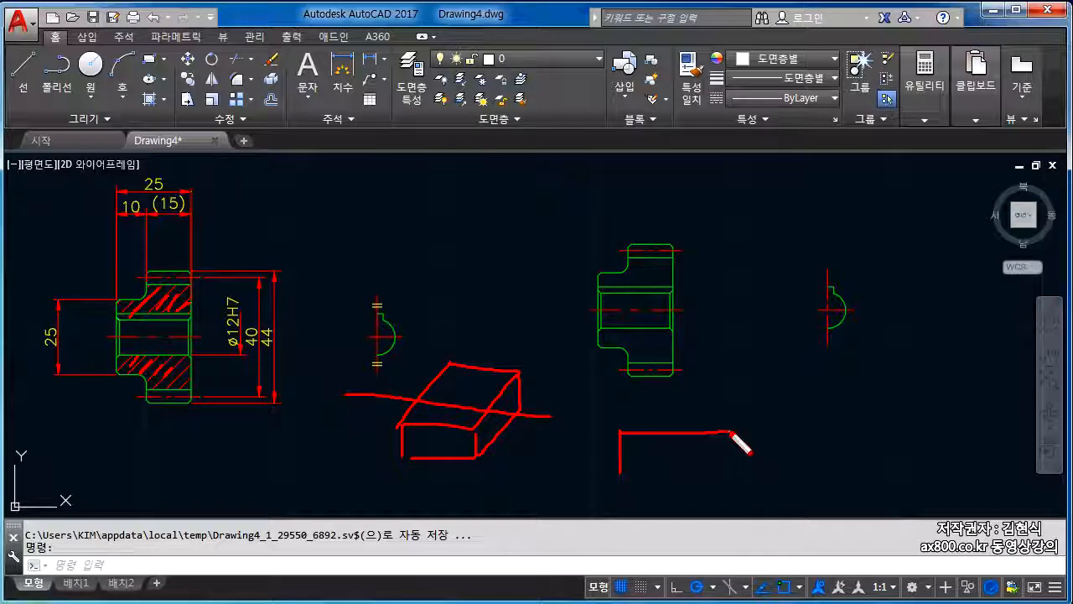
left_click_drag(723, 474, 619, 471)
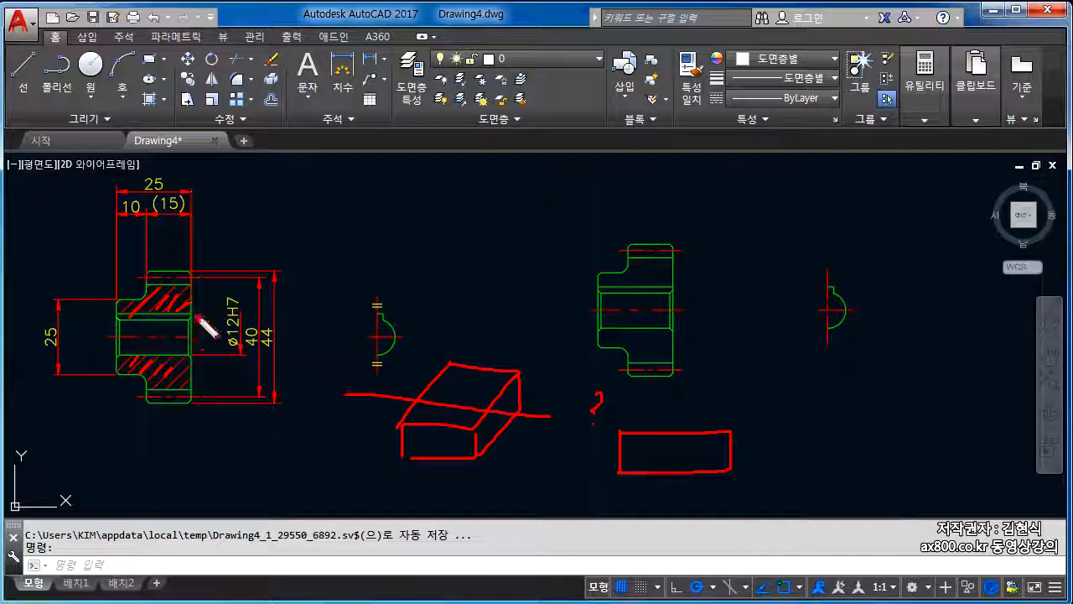
left_click_drag(244, 246, 225, 279)
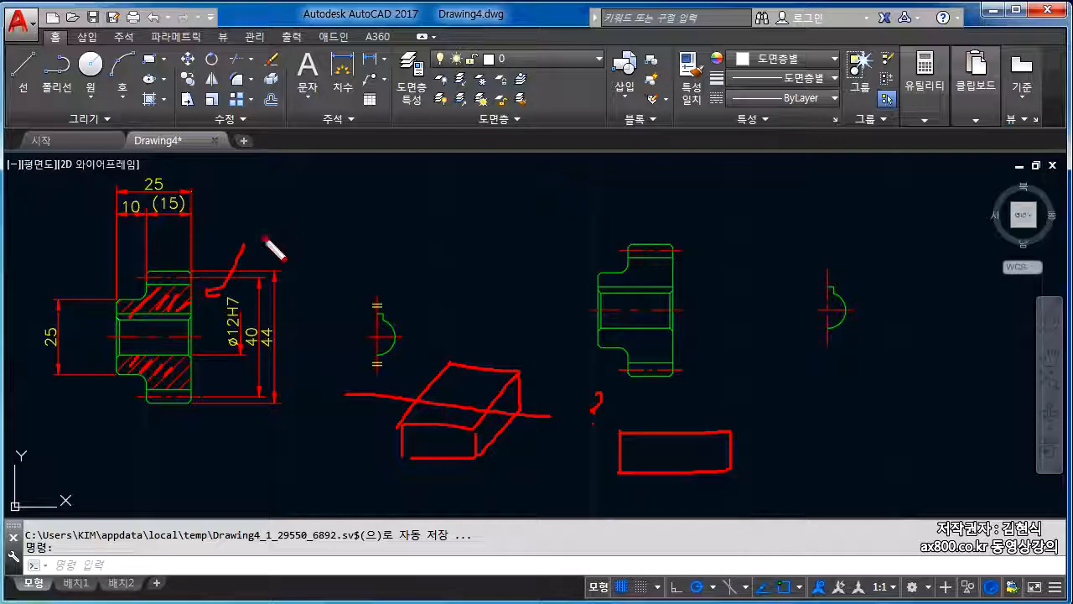
left_click_drag(267, 233, 347, 228)
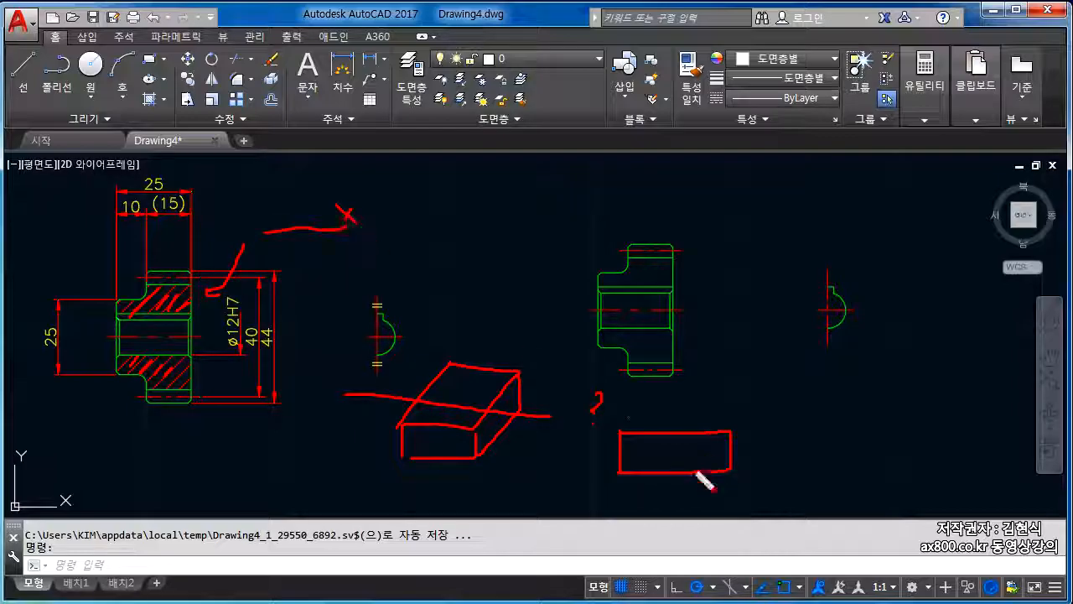
mouse_move(628, 470)
left_mouse_down()
mouse_move(651, 453)
mouse_move(663, 469)
left_mouse_up()
mouse_move(699, 435)
left_mouse_down()
mouse_move(681, 471)
mouse_move(713, 470)
left_mouse_up()
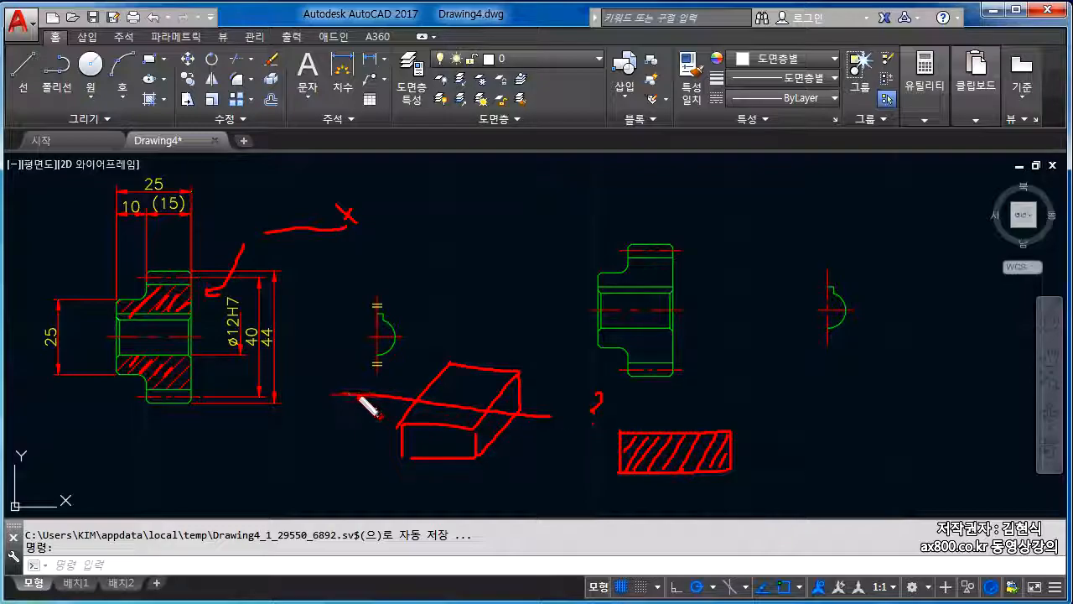
left_click_drag(462, 408, 522, 415)
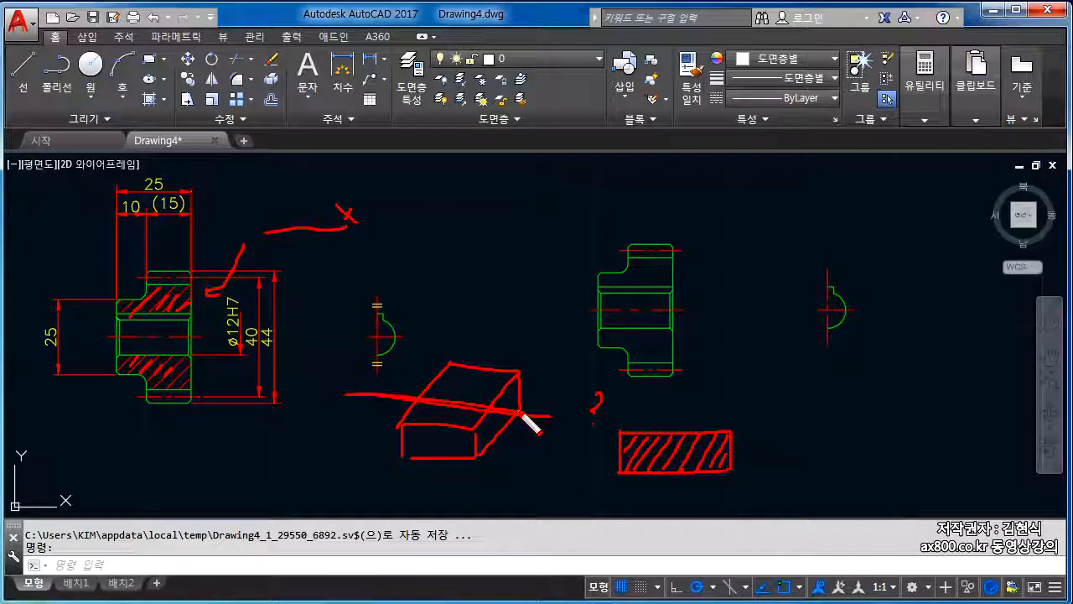
left_click_drag(731, 442, 798, 459)
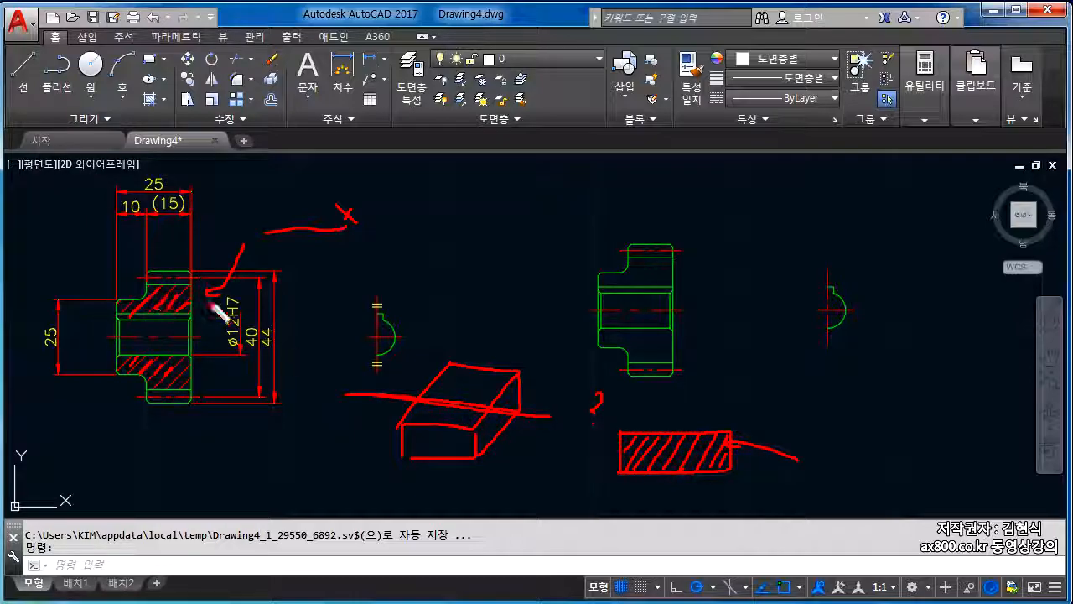
left_click_drag(709, 451, 671, 454)
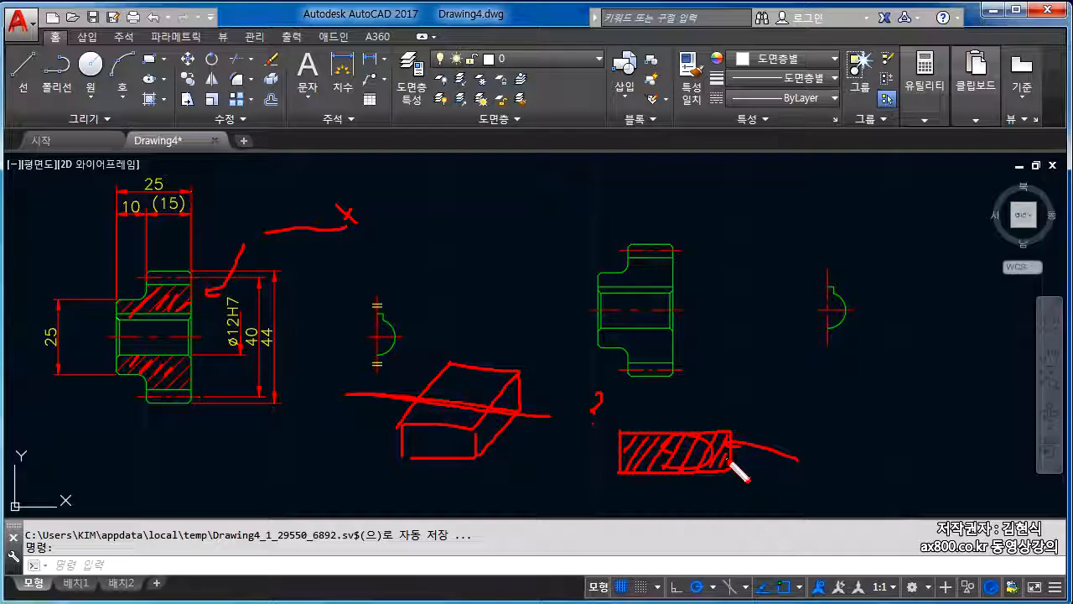
left_click_drag(763, 385, 752, 415)
mouse_move(780, 391)
left_mouse_down()
mouse_move(771, 421)
mouse_move(804, 428)
left_mouse_up()
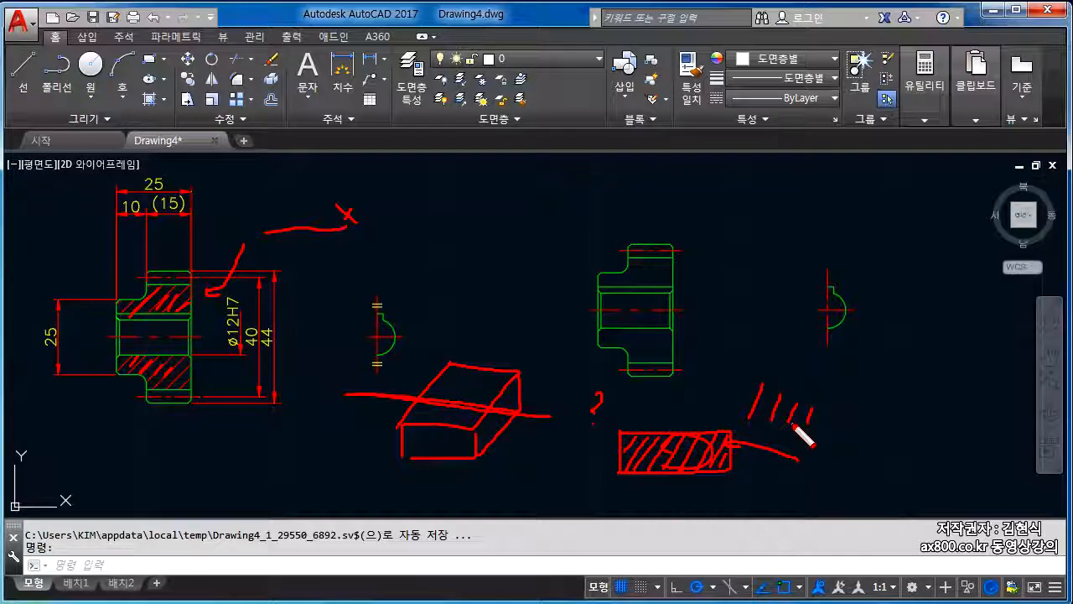
key("Escape")
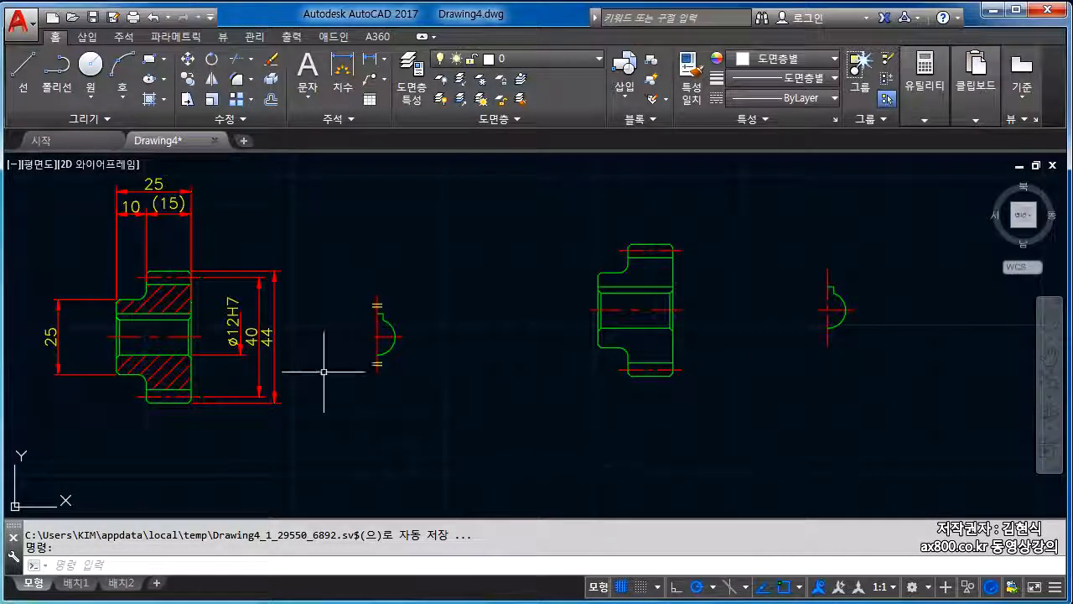
key("ctrl+shift+d")
mouse_move(158, 294)
left_mouse_down()
mouse_move(144, 312)
mouse_move(174, 309)
left_mouse_up()
left_click_drag(144, 359, 129, 374)
mouse_move(160, 361)
left_mouse_down()
mouse_move(146, 381)
mouse_move(158, 384)
left_mouse_up()
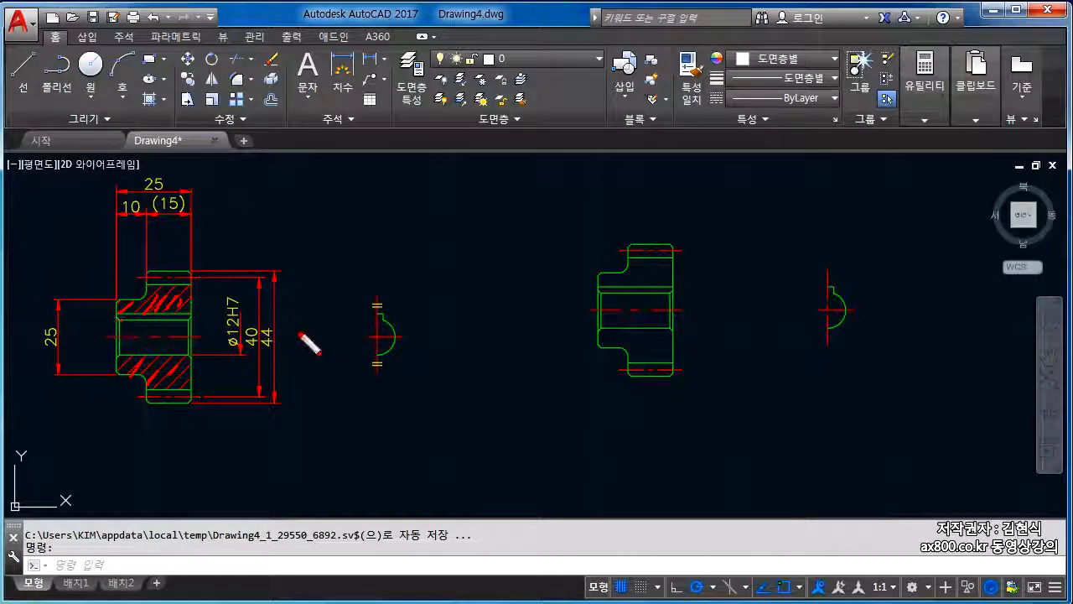
left_click_drag(247, 220, 72, 456)
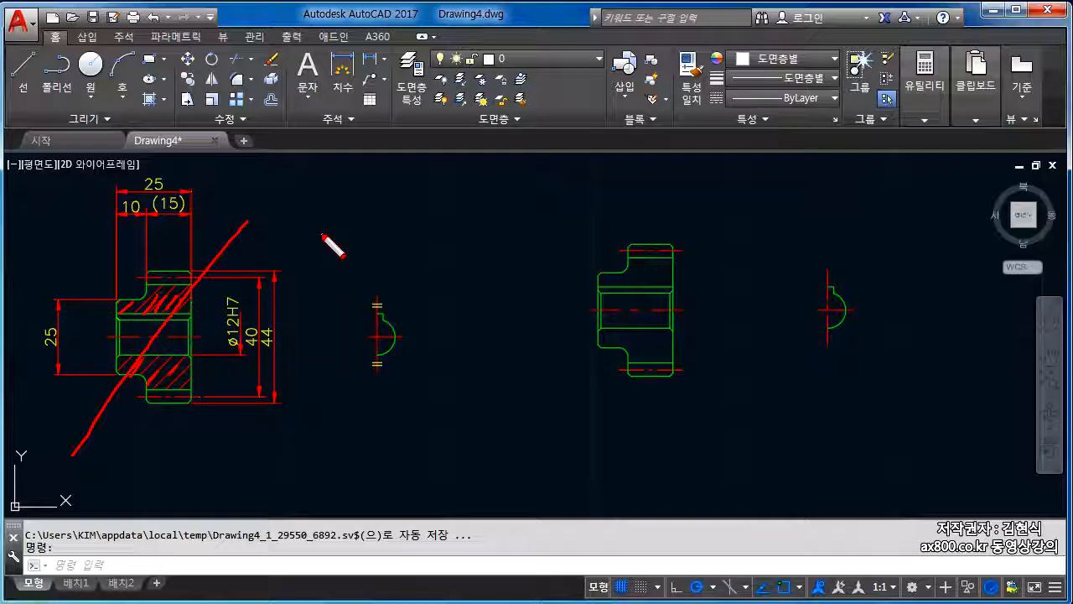
key("Escape")
key("ctrl+2")
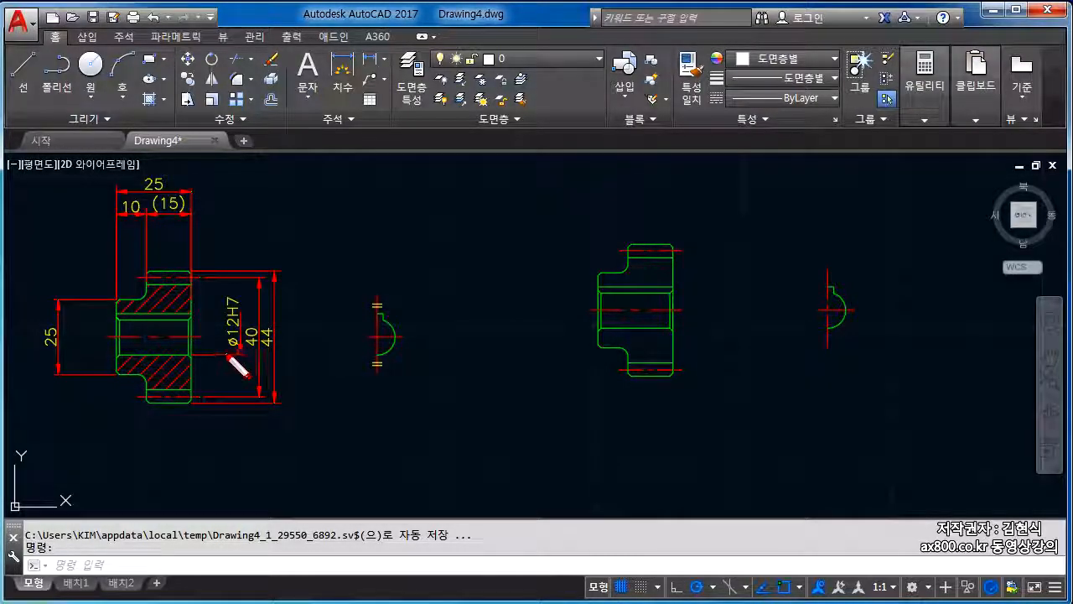
mouse_move(128, 298)
left_mouse_down()
mouse_move(123, 328)
mouse_move(136, 323)
mouse_move(123, 325)
left_mouse_up()
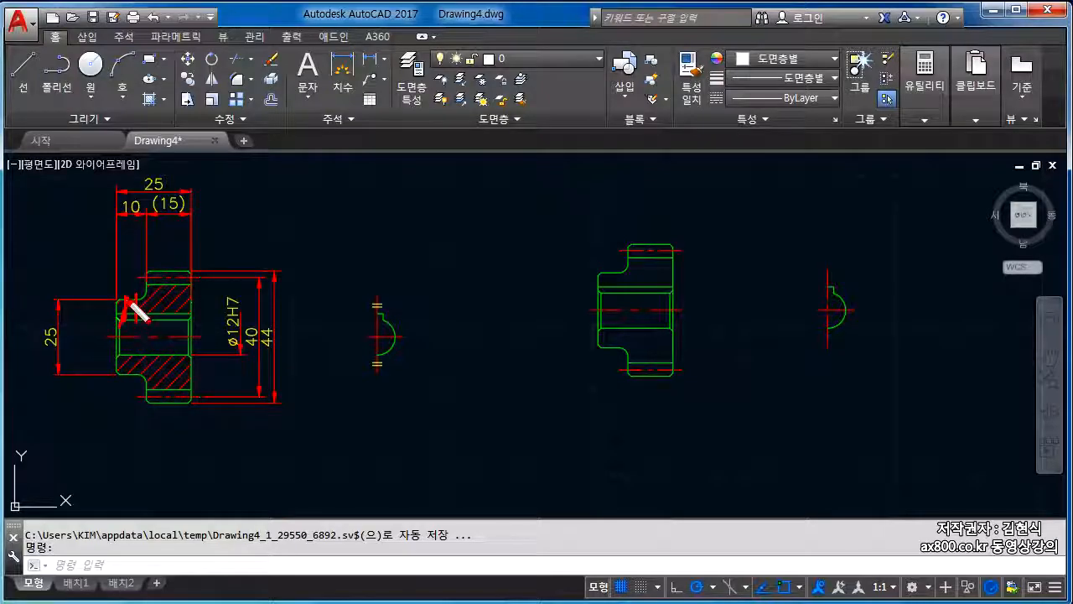
mouse_move(203, 317)
left_mouse_down()
mouse_move(196, 302)
mouse_move(184, 376)
left_mouse_up()
left_click_drag(81, 334, 276, 334)
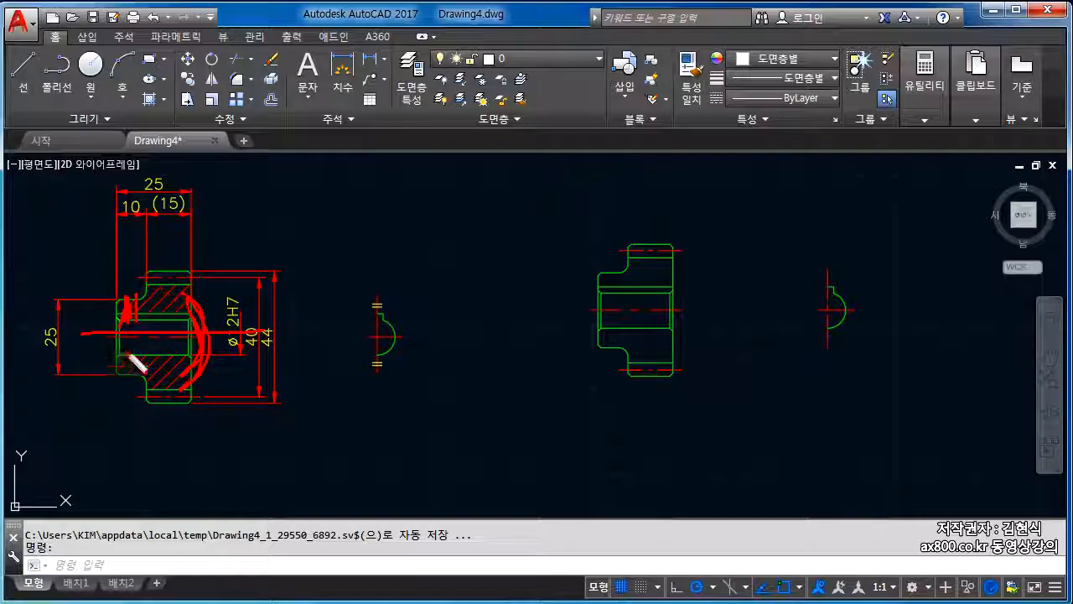
left_click_drag(161, 291, 164, 309)
mouse_move(165, 358)
left_mouse_down()
mouse_move(167, 370)
mouse_move(199, 375)
left_mouse_up()
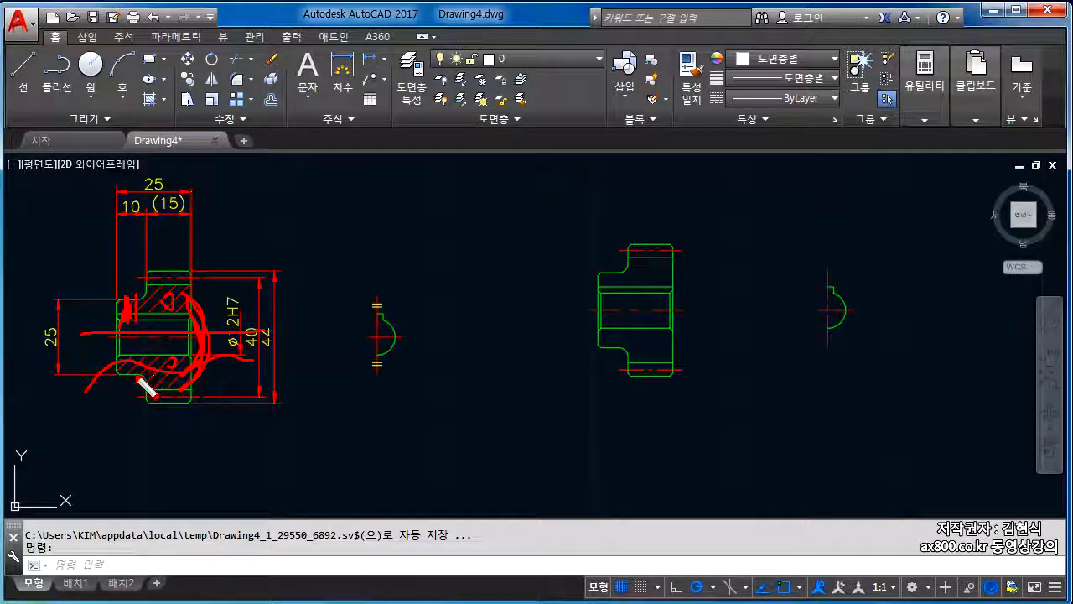
key("Escape")
key("ctrl+shift+d")
left_click_drag(91, 392, 159, 381)
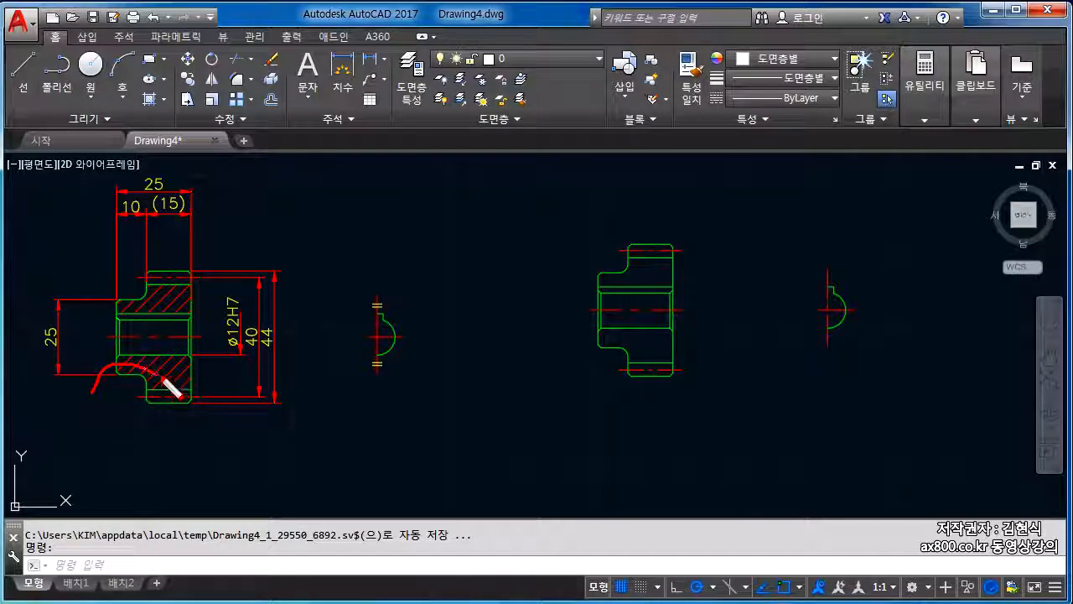
left_click_drag(224, 356, 240, 344)
left_click_drag(147, 372, 186, 377)
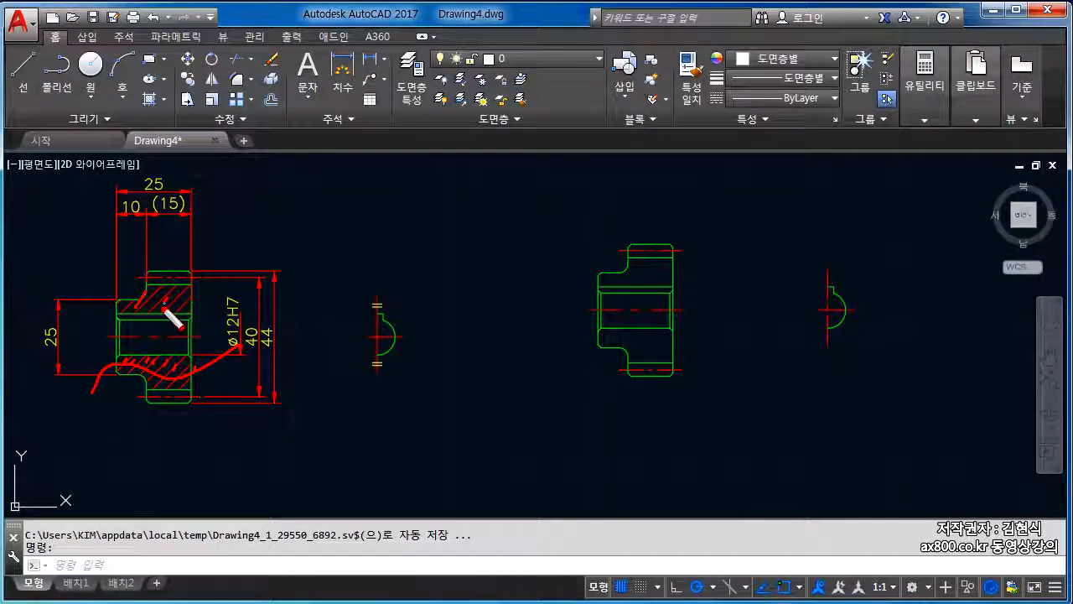
key("Escape")
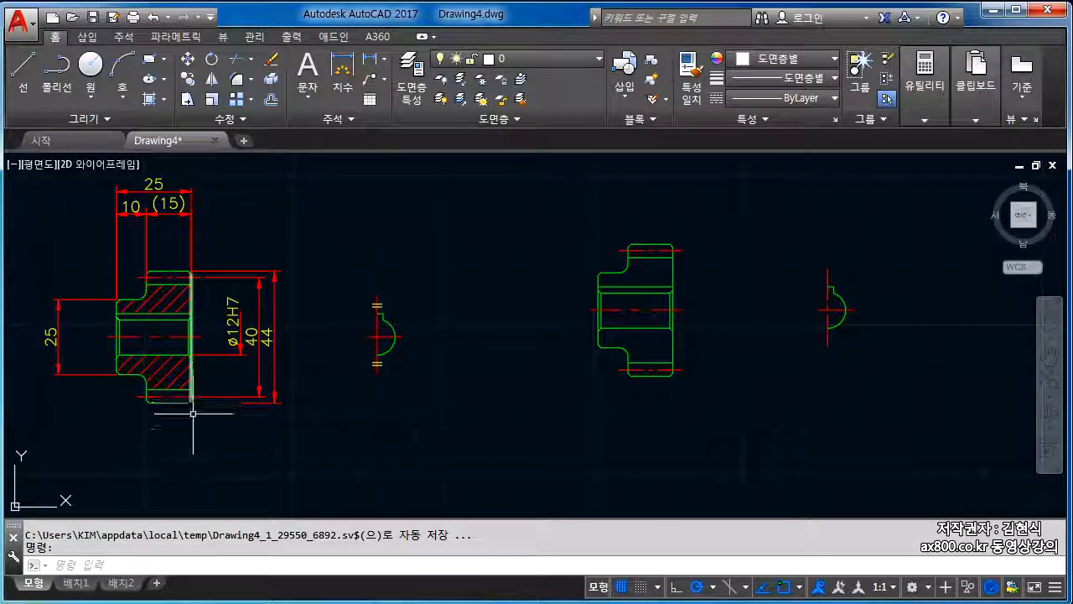
key("ctrl+2")
left_click_drag(183, 289, 179, 300)
left_click_drag(167, 381, 169, 379)
left_click_drag(59, 340, 259, 342)
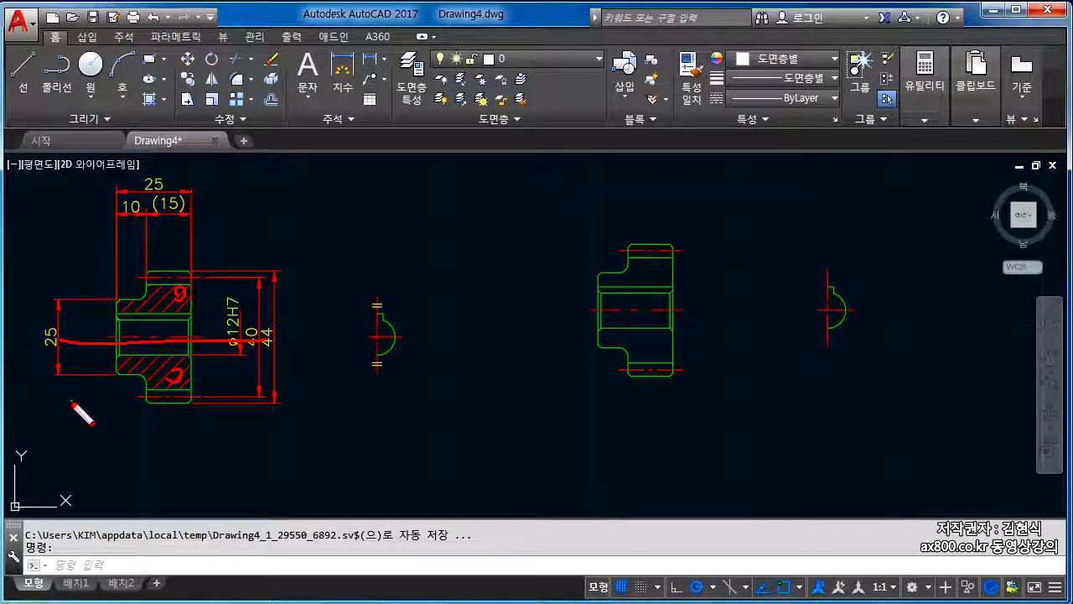
left_click_drag(103, 377, 241, 369)
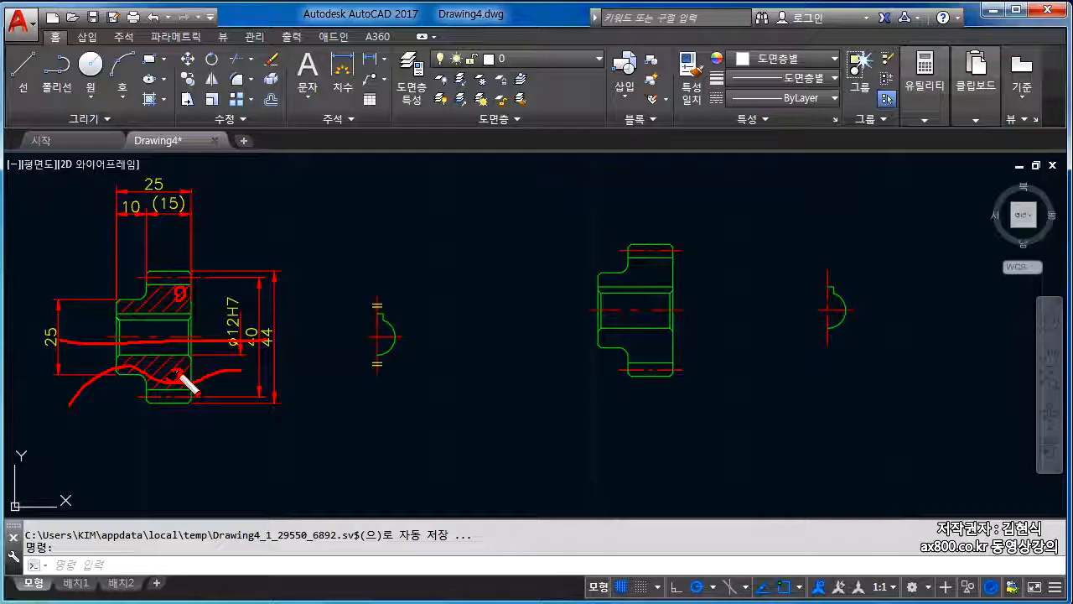
key("Escape")
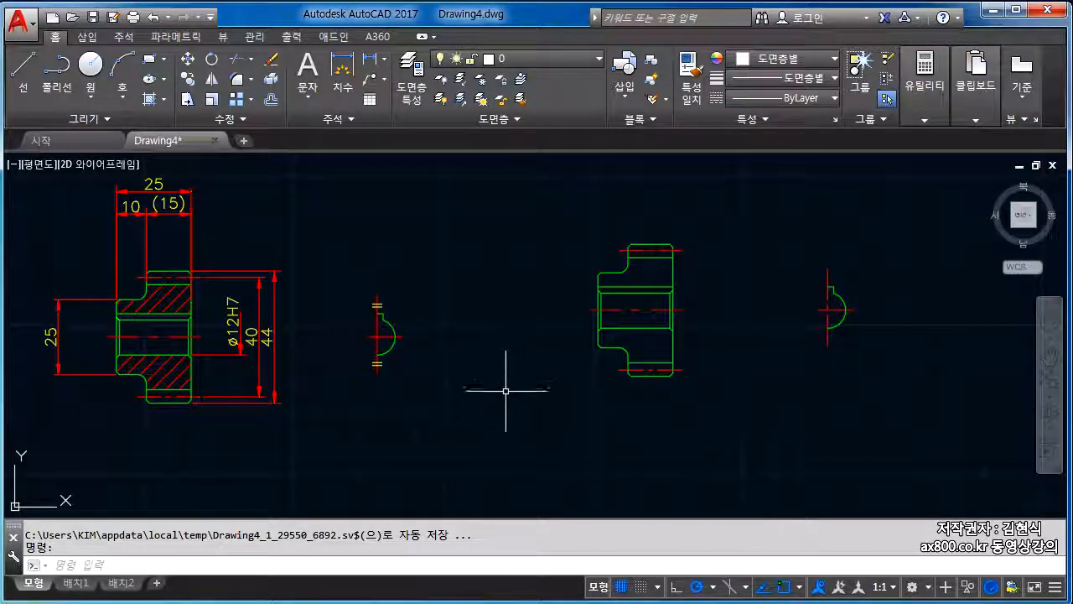
- Hatch the regions above and below the bore in the undimensioned gear section, using pattern ANSI31 at scale 1 on layer 해치
left_click(107, 563)
type("h")
key("Return")
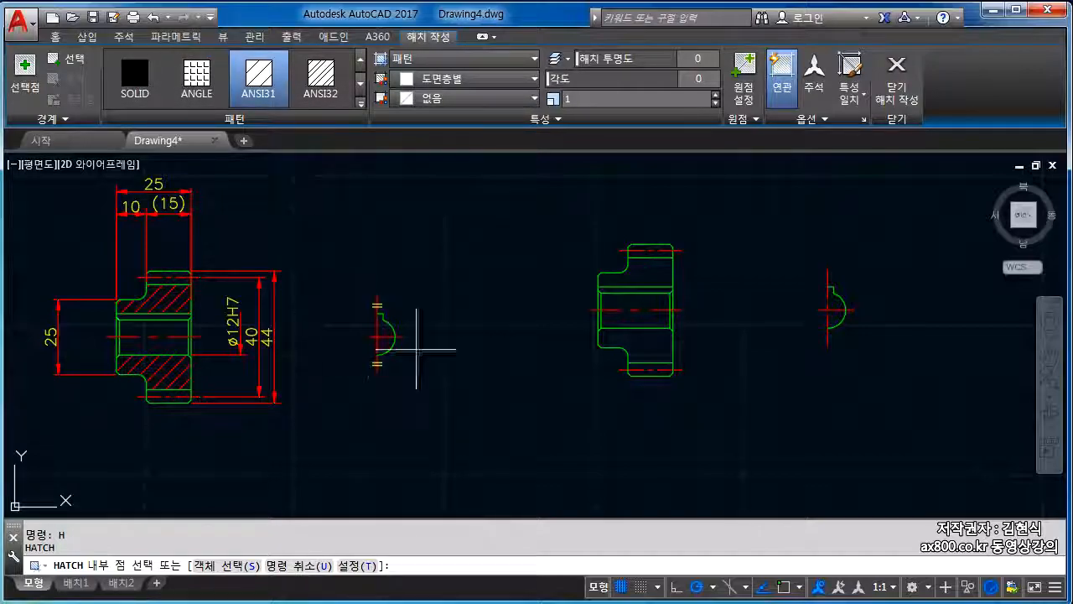
left_click(546, 125)
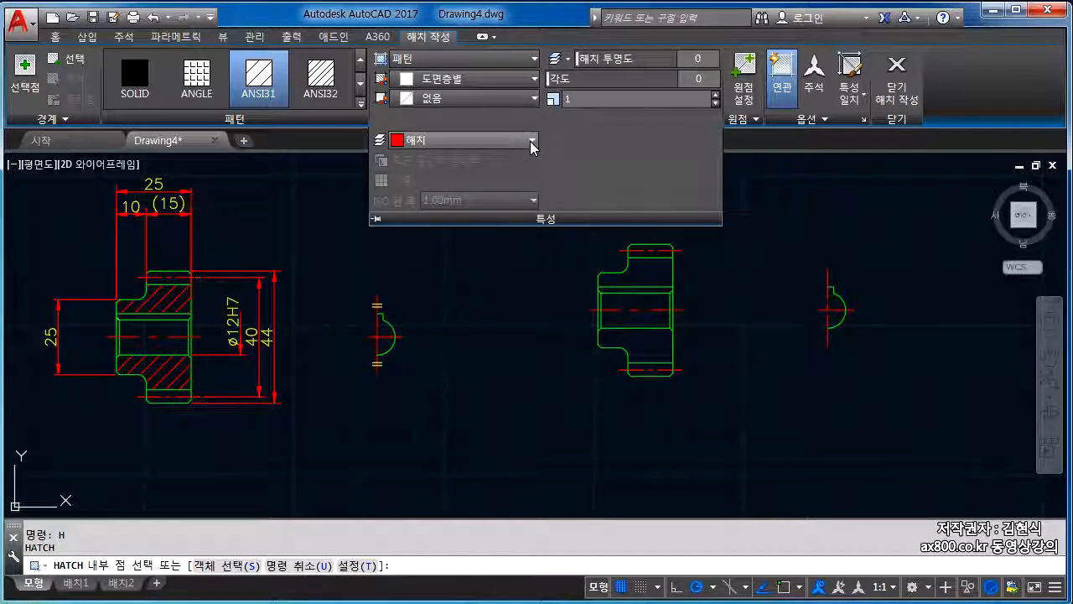
left_click(417, 141)
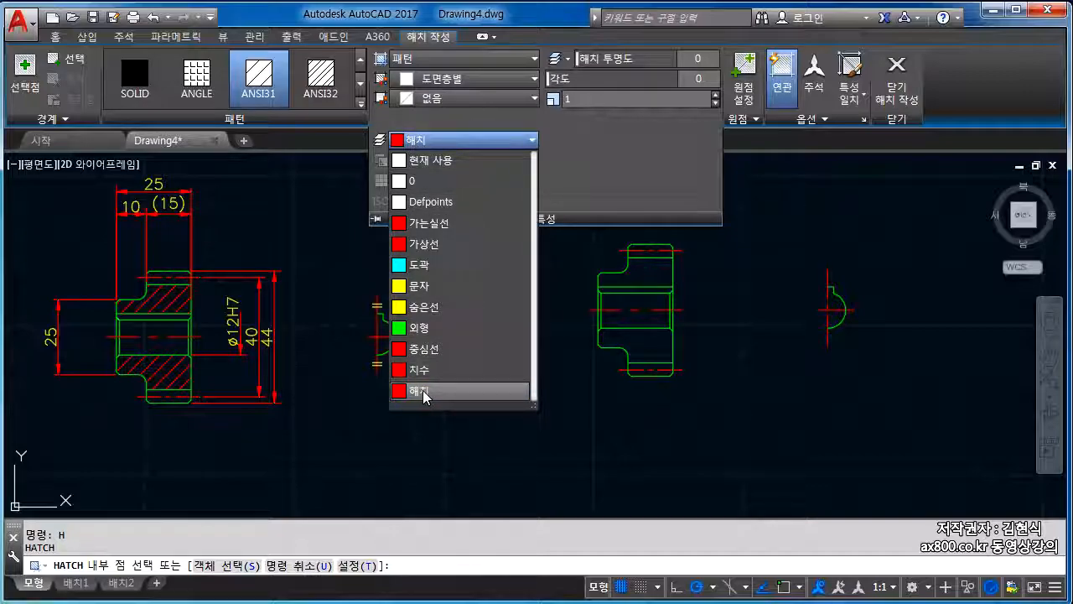
left_click(424, 392)
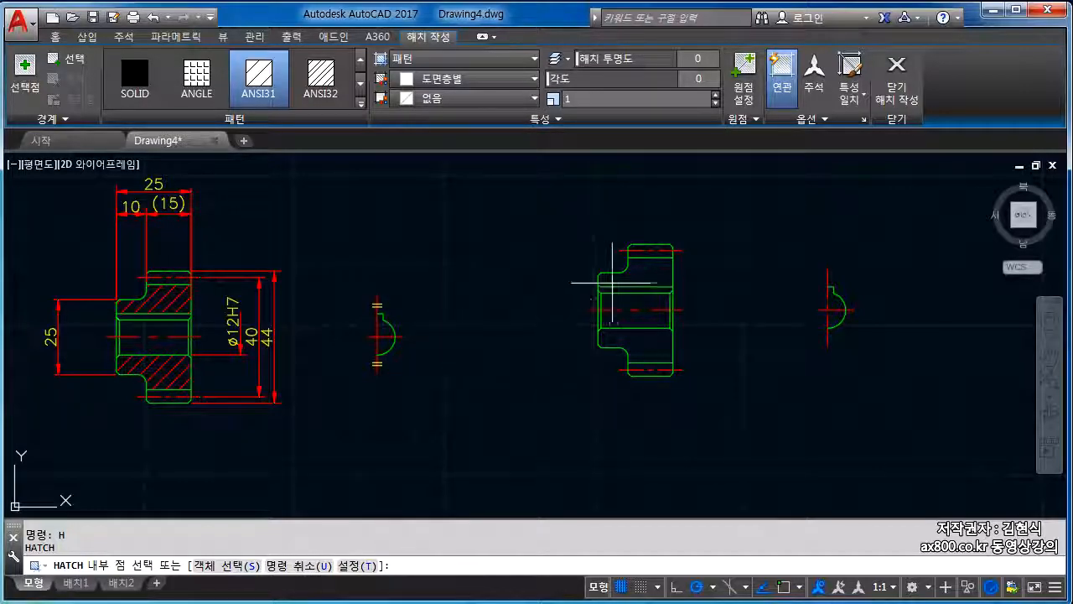
left_click(652, 277)
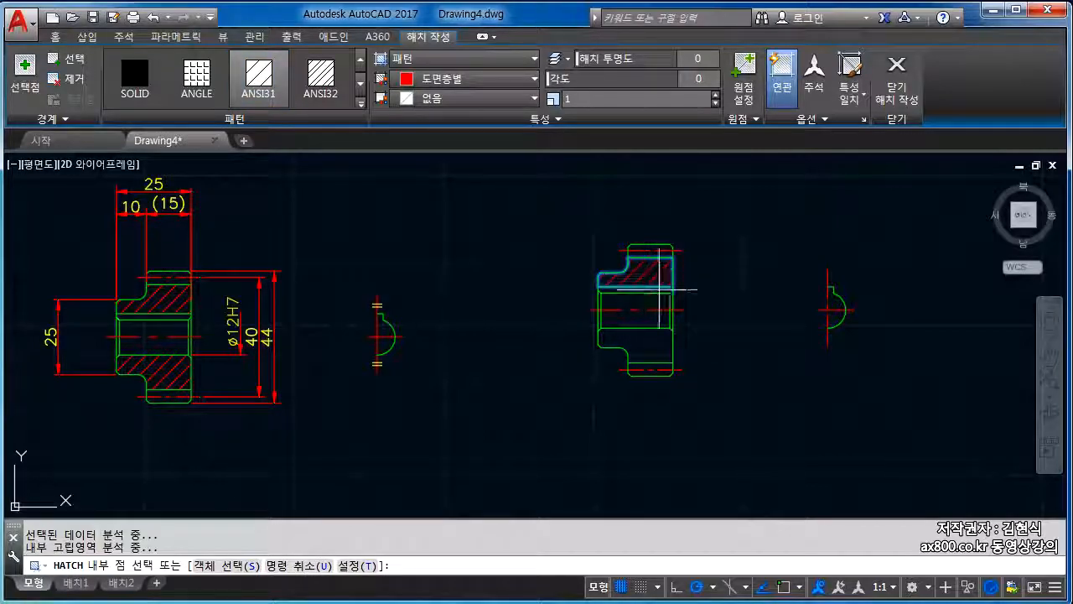
left_click(663, 334)
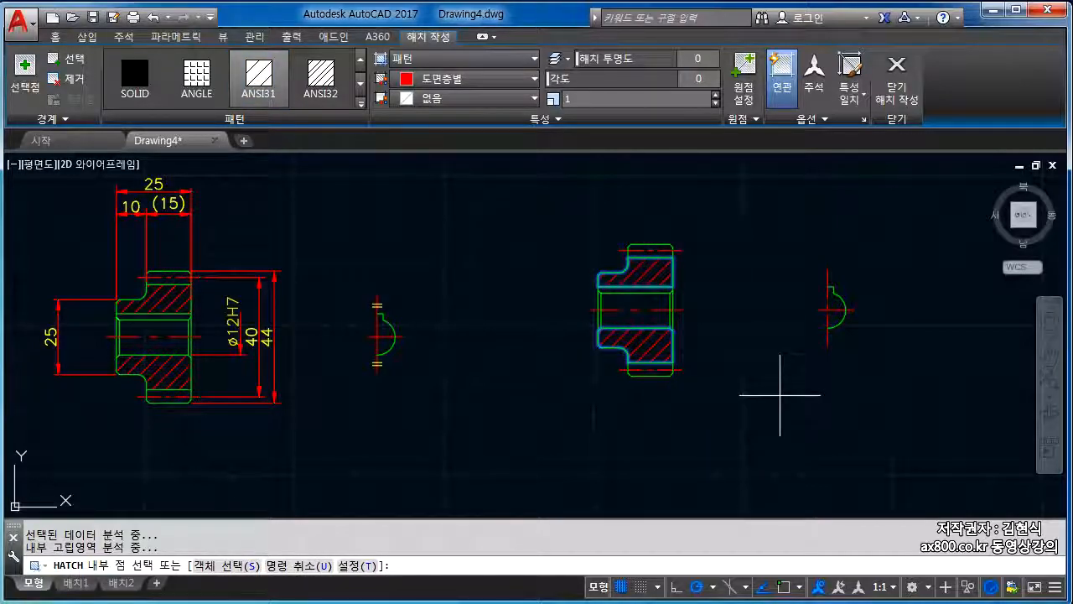
left_click(911, 93)
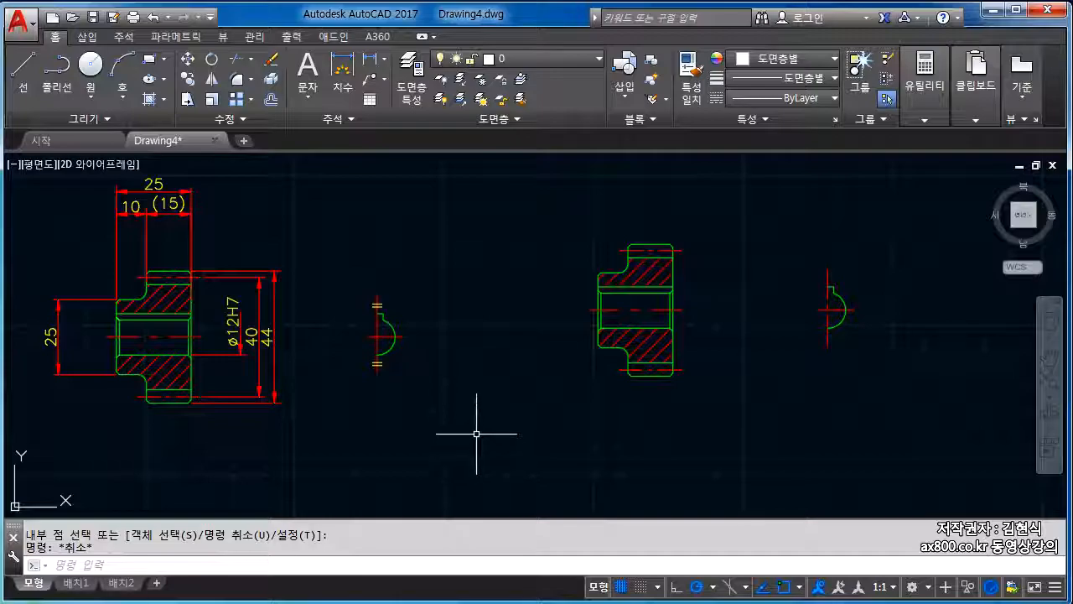
- Draw an open outline of six line segments between the two gear drawings, leaving a gap at its top
left_click(155, 70)
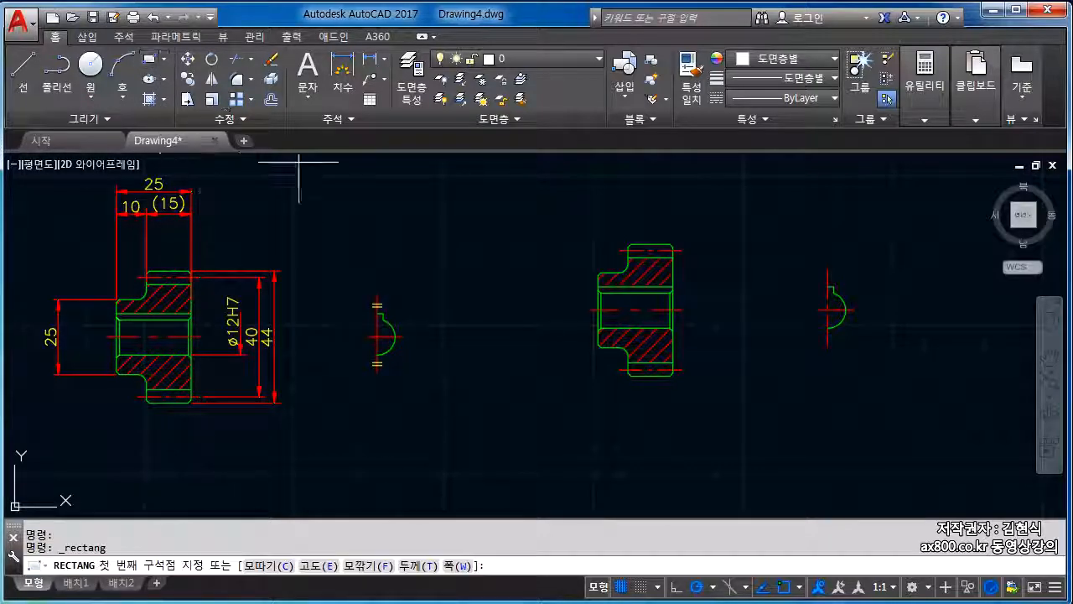
key("Escape")
left_click(37, 70)
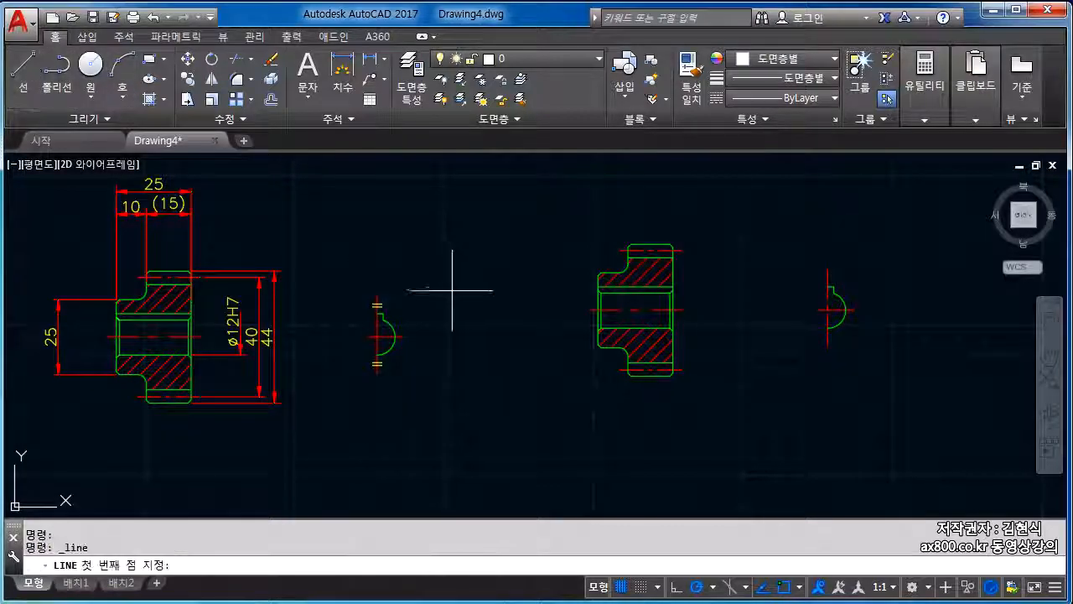
left_click(510, 286)
left_click(464, 312)
left_click(494, 382)
left_click(546, 382)
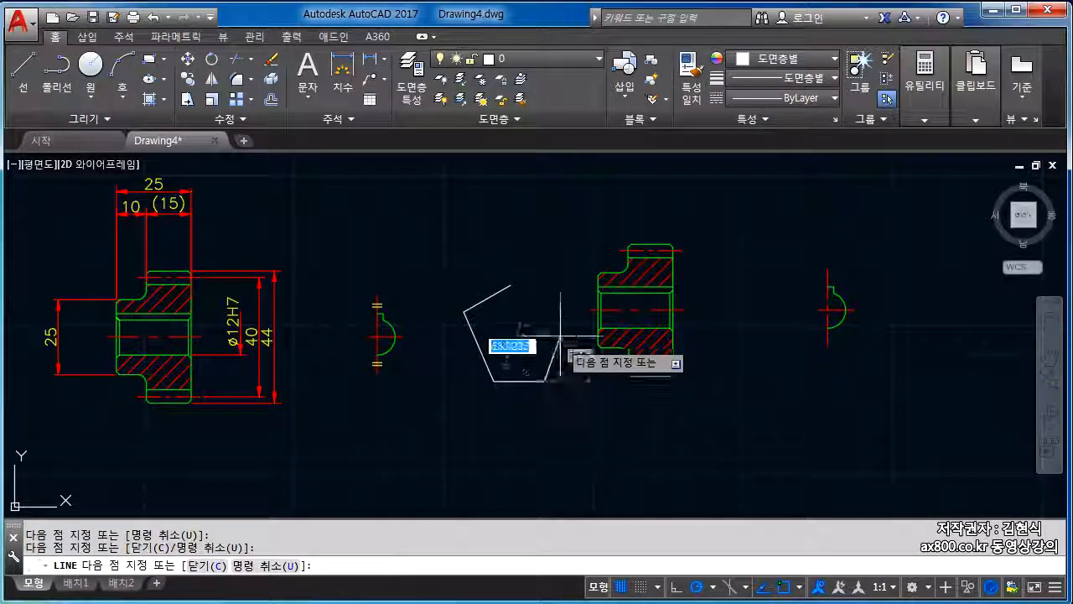
left_click(561, 321)
left_click(532, 293)
key("Escape")
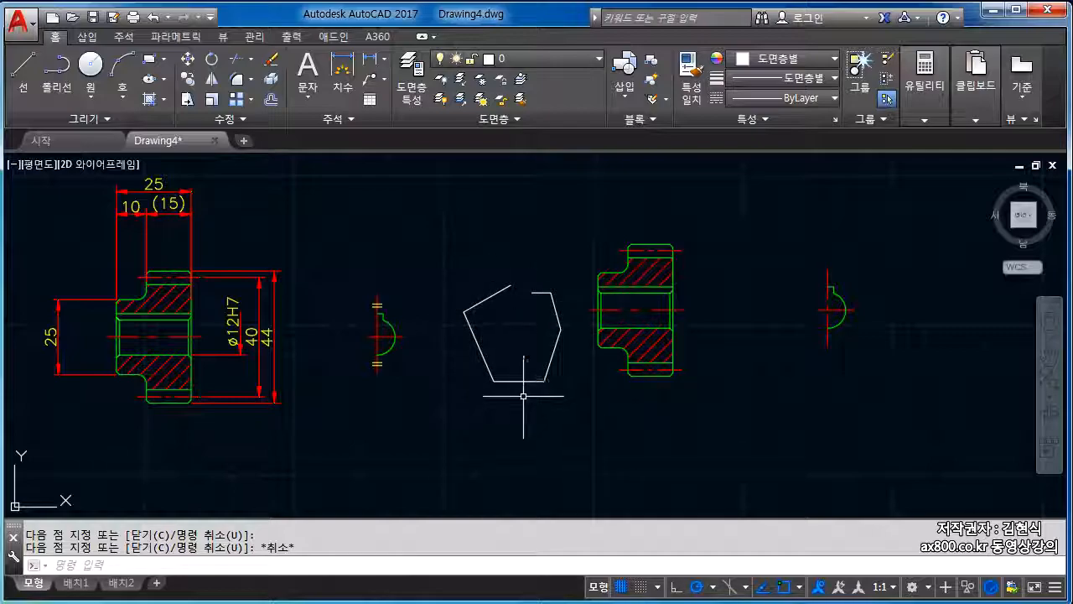
- Try to hatch the inside of the open outline with pattern ANSI31 at scale 1
type("h")
key("Return")
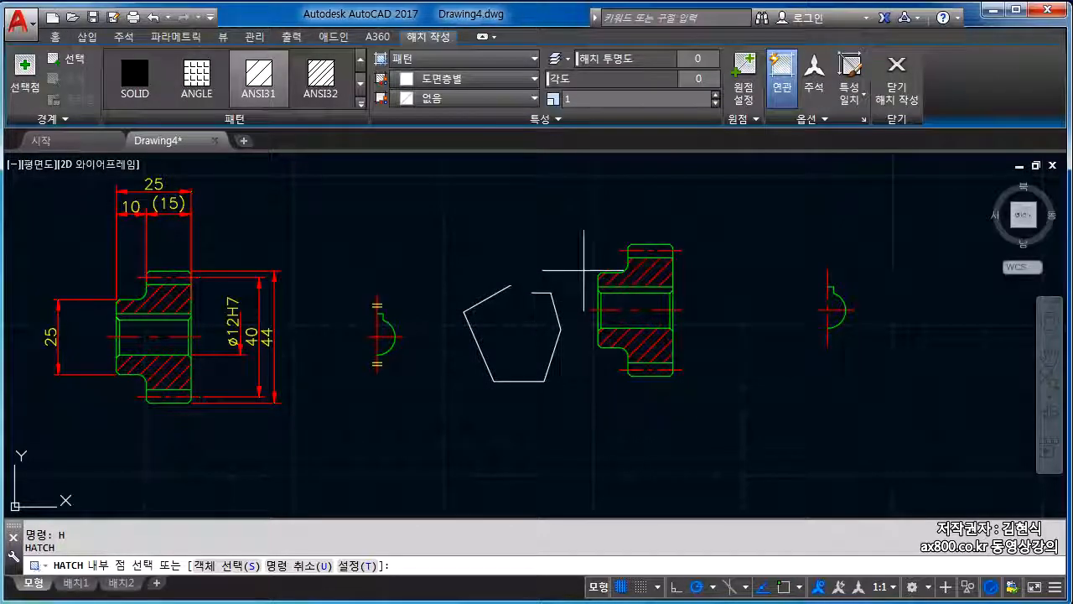
left_click(520, 335)
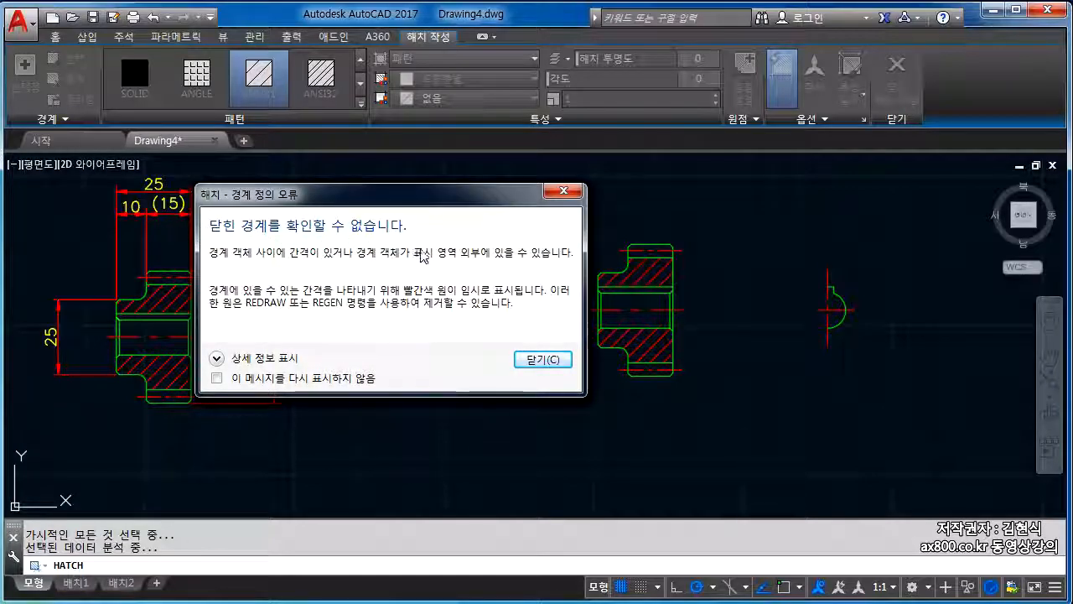
left_click(543, 358)
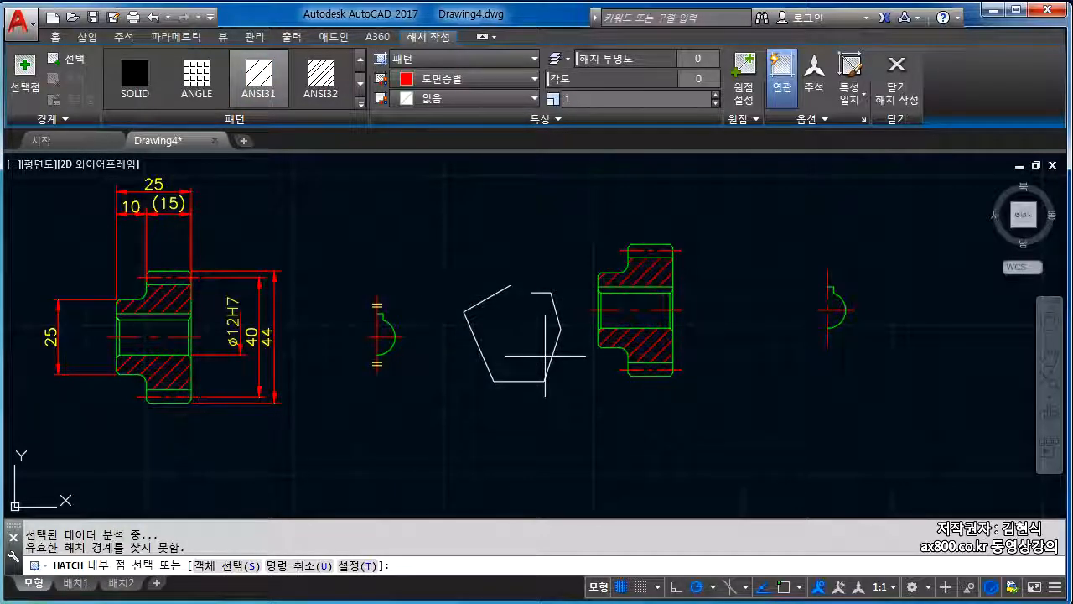
key("Escape")
key("Escape")
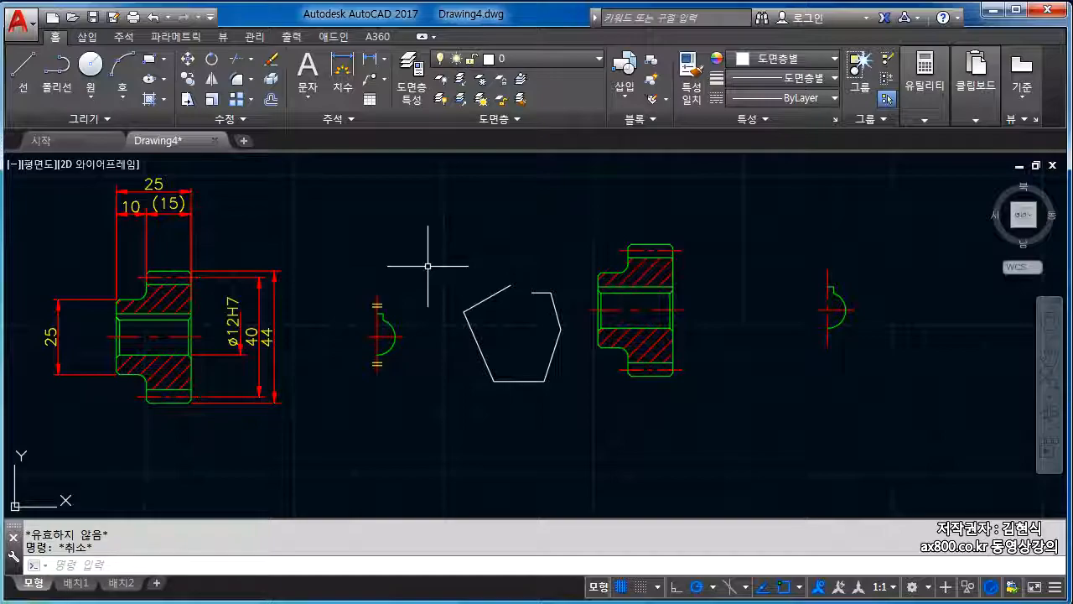
key("ctrl+2")
mouse_move(428, 204)
left_mouse_down()
mouse_move(437, 236)
mouse_move(486, 211)
left_mouse_up()
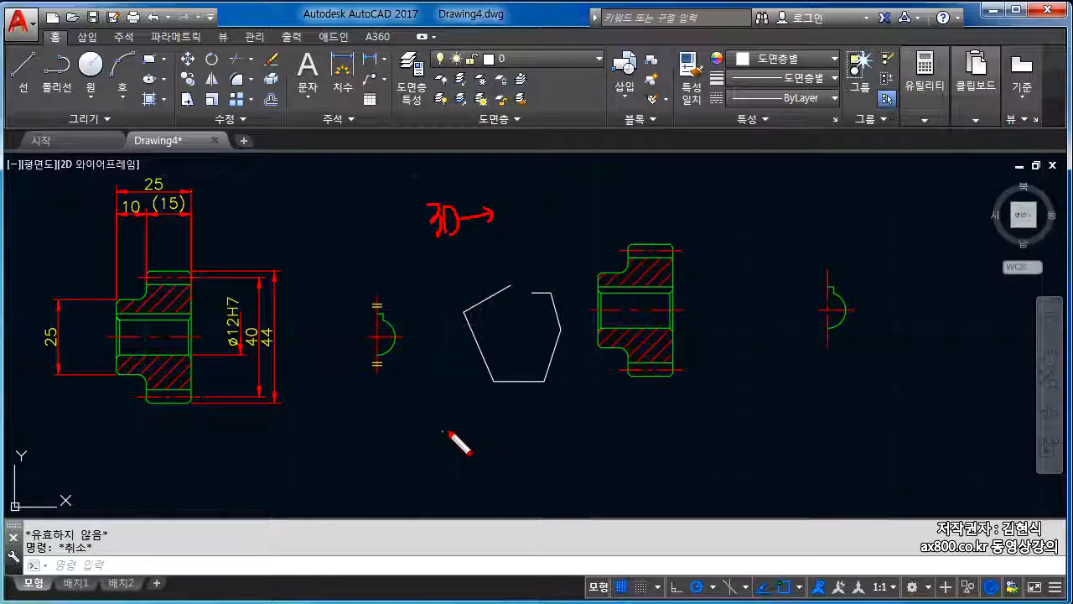
mouse_move(579, 371)
left_mouse_down()
mouse_move(731, 352)
mouse_move(596, 259)
mouse_move(585, 327)
left_mouse_up()
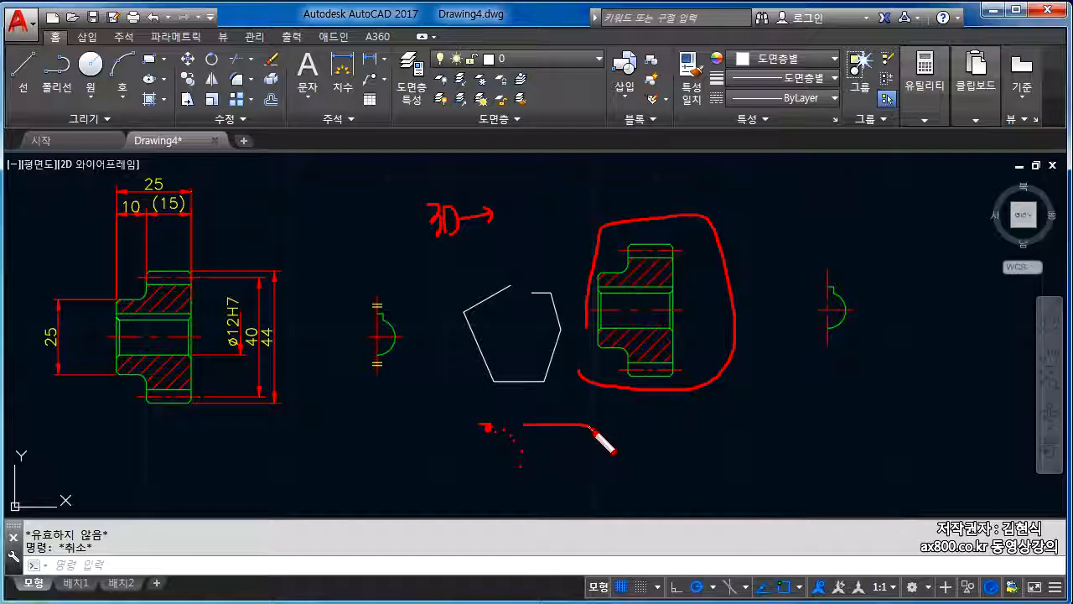
left_click_drag(599, 452, 600, 488)
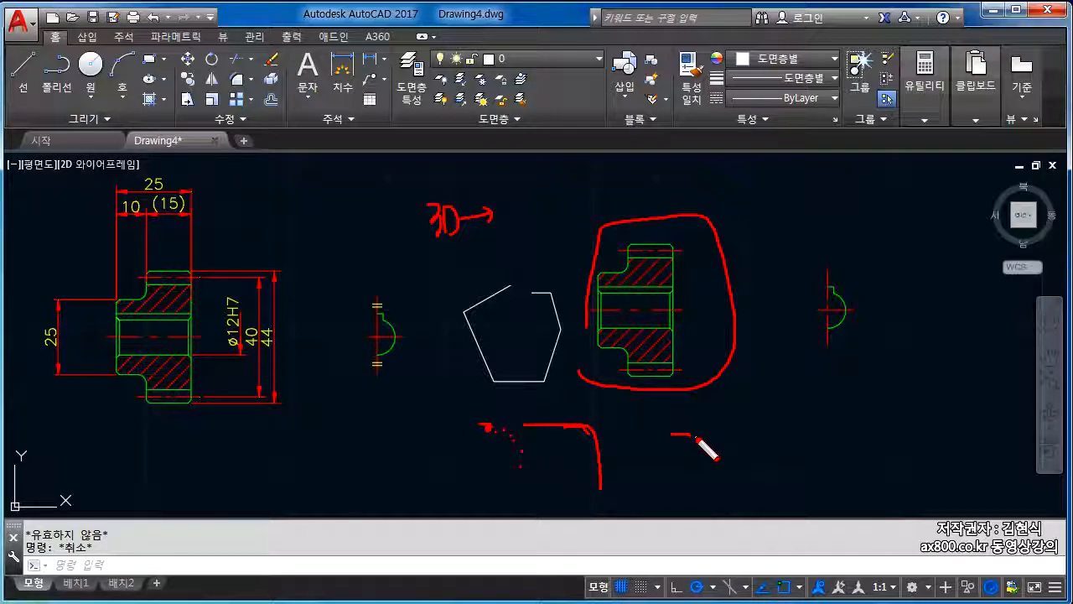
left_click(694, 445)
left_click(703, 437)
left_click_drag(718, 480, 719, 511)
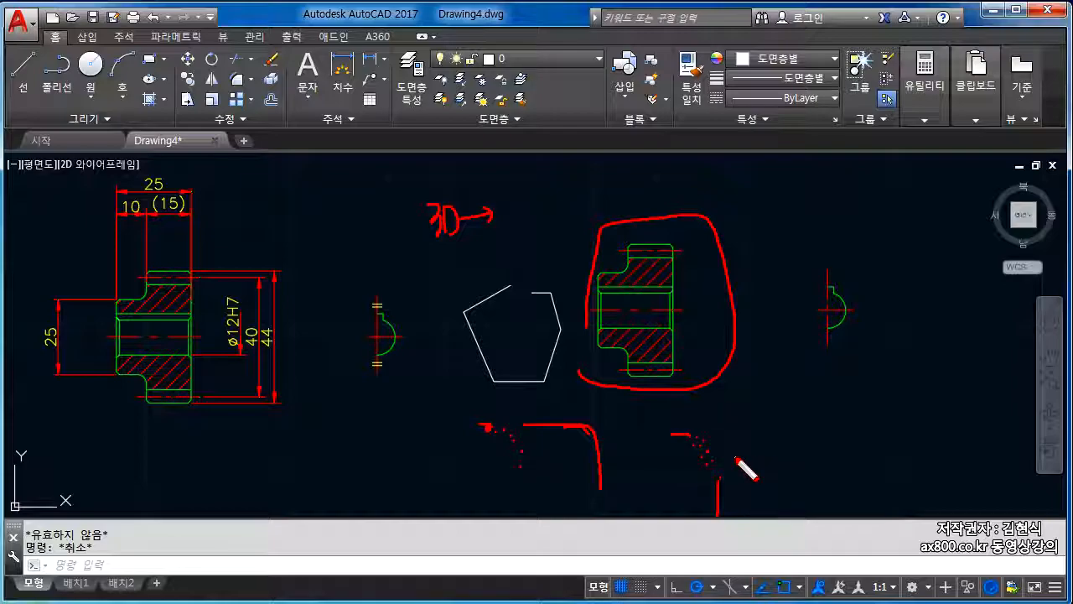
mouse_move(712, 485)
left_mouse_down()
mouse_move(731, 443)
mouse_move(693, 446)
mouse_move(711, 480)
left_mouse_up()
mouse_move(671, 430)
left_mouse_down()
mouse_move(642, 430)
mouse_move(631, 503)
left_mouse_up()
mouse_move(757, 379)
left_mouse_down()
mouse_move(649, 461)
mouse_move(669, 456)
left_mouse_up()
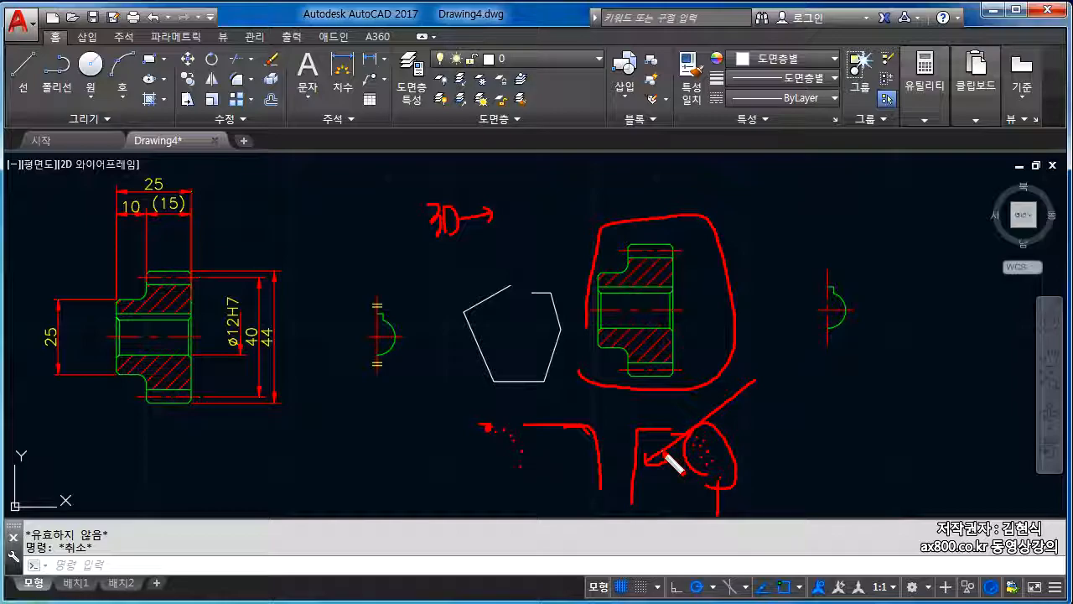
key("Escape")
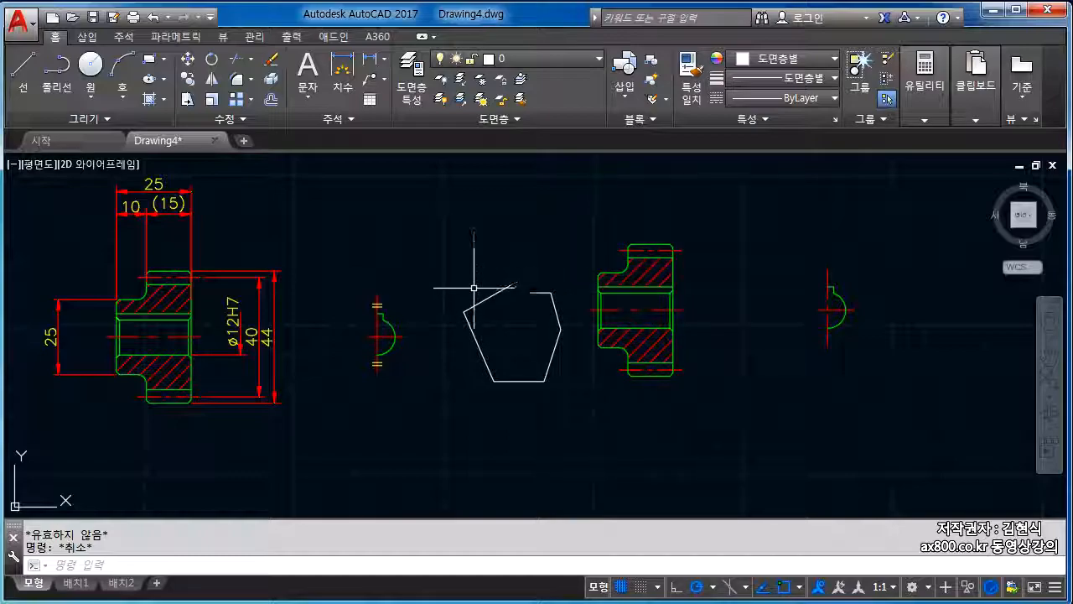
key("ctrl+2")
mouse_move(402, 199)
left_mouse_down()
mouse_move(503, 269)
mouse_move(446, 192)
mouse_move(412, 197)
left_mouse_up()
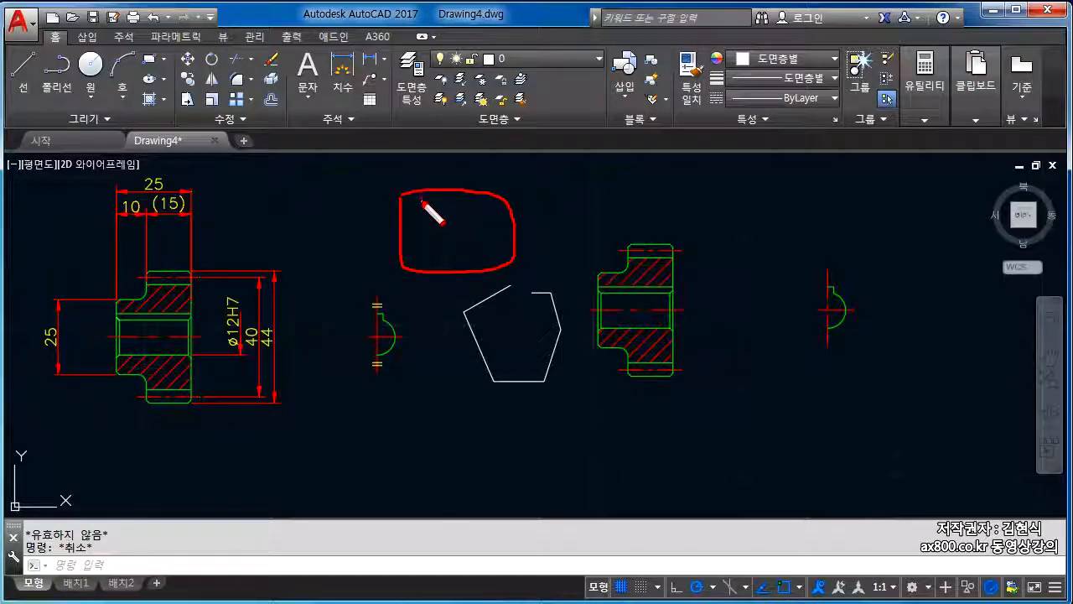
mouse_move(411, 203)
left_mouse_down()
mouse_move(397, 196)
mouse_move(410, 205)
left_mouse_up()
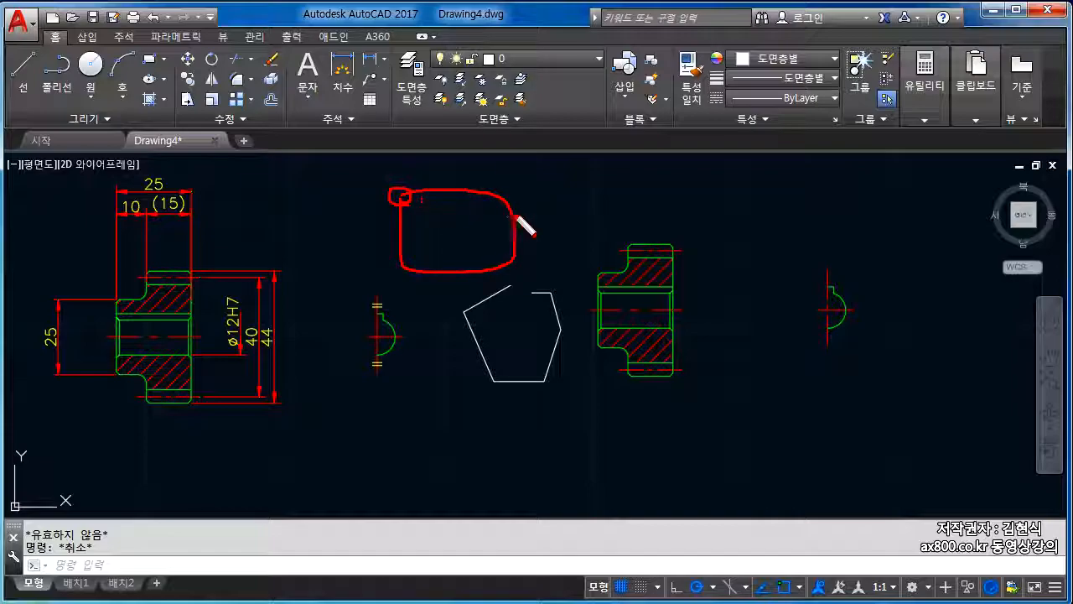
mouse_move(601, 226)
left_mouse_down()
mouse_move(612, 406)
mouse_move(711, 234)
mouse_move(584, 221)
left_mouse_up()
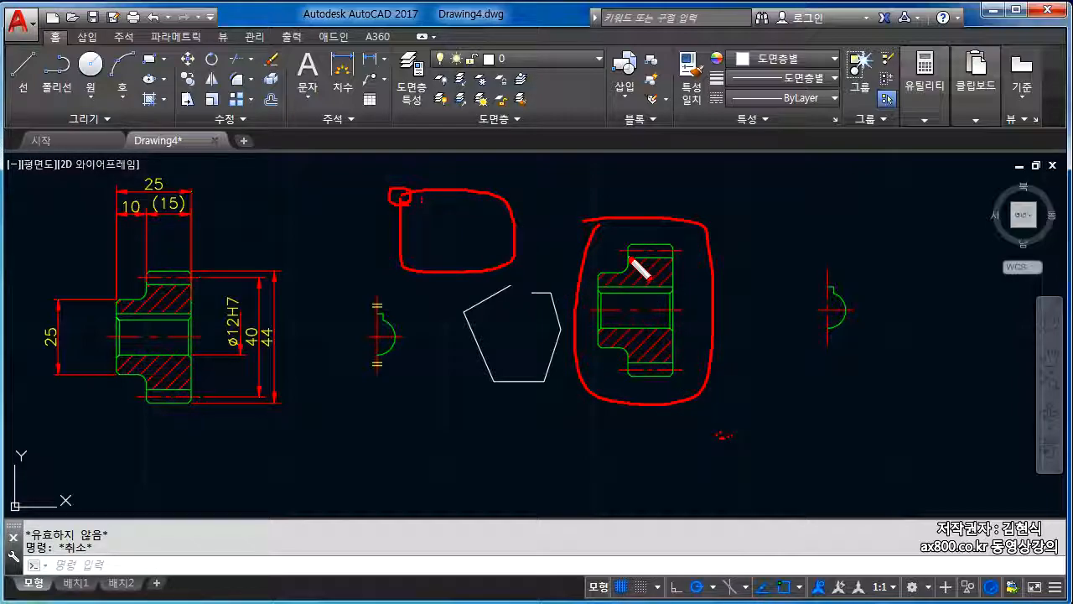
mouse_move(600, 278)
left_mouse_down()
mouse_move(611, 310)
mouse_move(667, 306)
mouse_move(677, 272)
mouse_move(636, 260)
left_mouse_up()
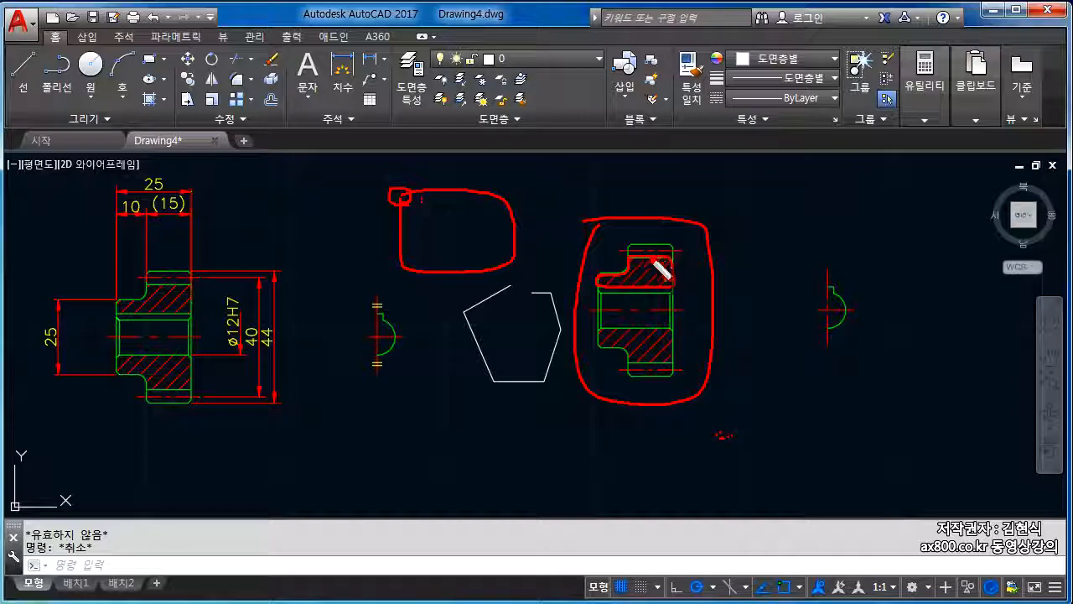
mouse_move(453, 203)
left_mouse_down()
mouse_move(411, 236)
mouse_move(426, 258)
left_mouse_up()
mouse_move(496, 223)
left_mouse_down()
mouse_move(460, 260)
mouse_move(480, 260)
left_mouse_up()
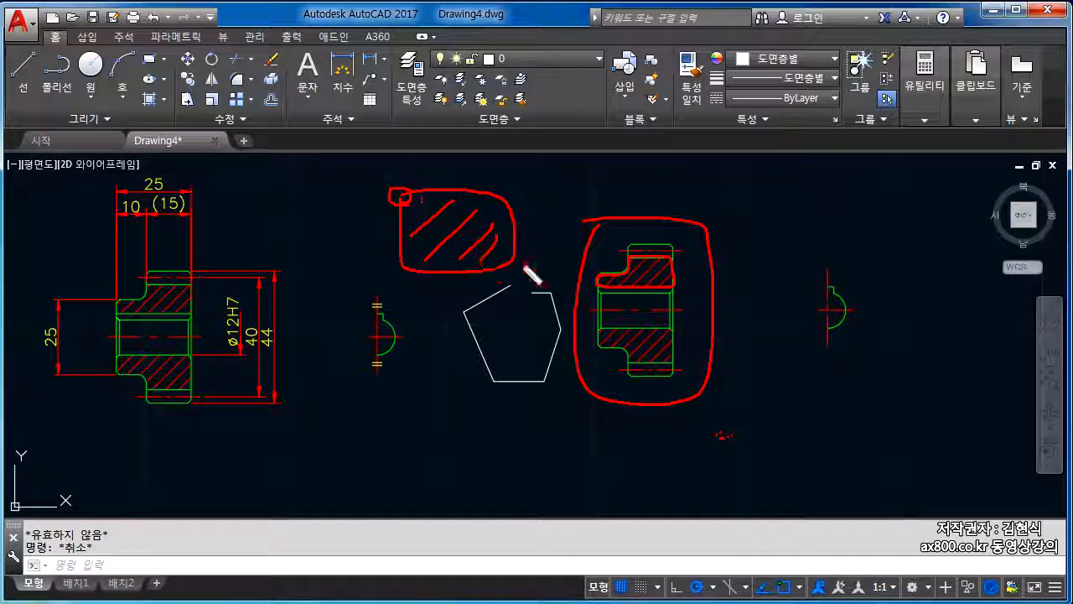
mouse_move(628, 270)
left_mouse_down()
mouse_move(598, 278)
mouse_move(669, 289)
mouse_move(658, 261)
mouse_move(630, 259)
left_mouse_up()
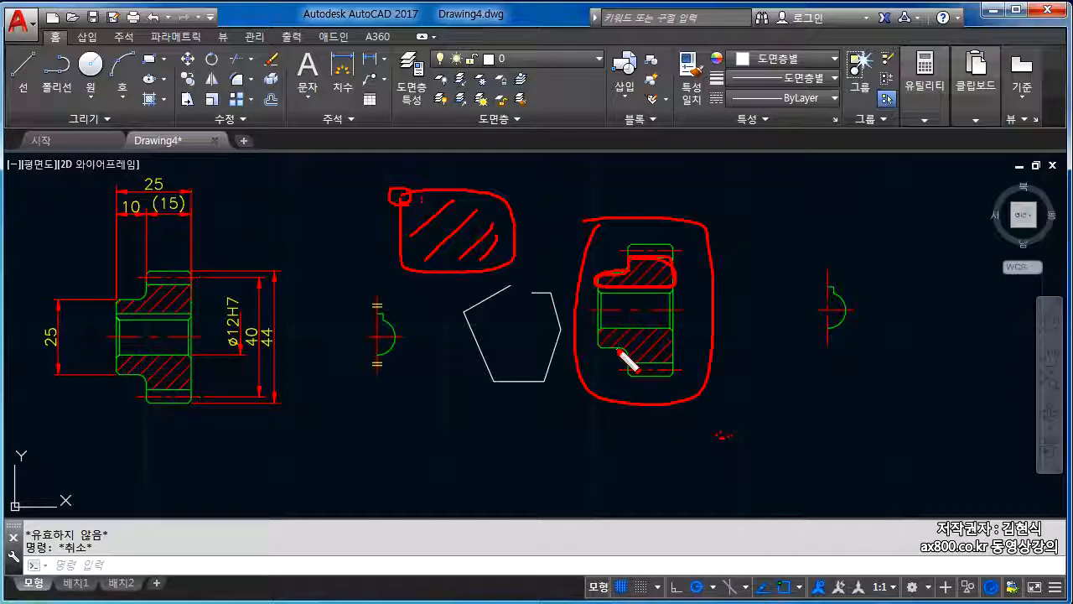
mouse_move(544, 426)
left_mouse_down()
mouse_move(560, 463)
mouse_move(544, 436)
mouse_move(547, 415)
mouse_move(534, 451)
left_mouse_up()
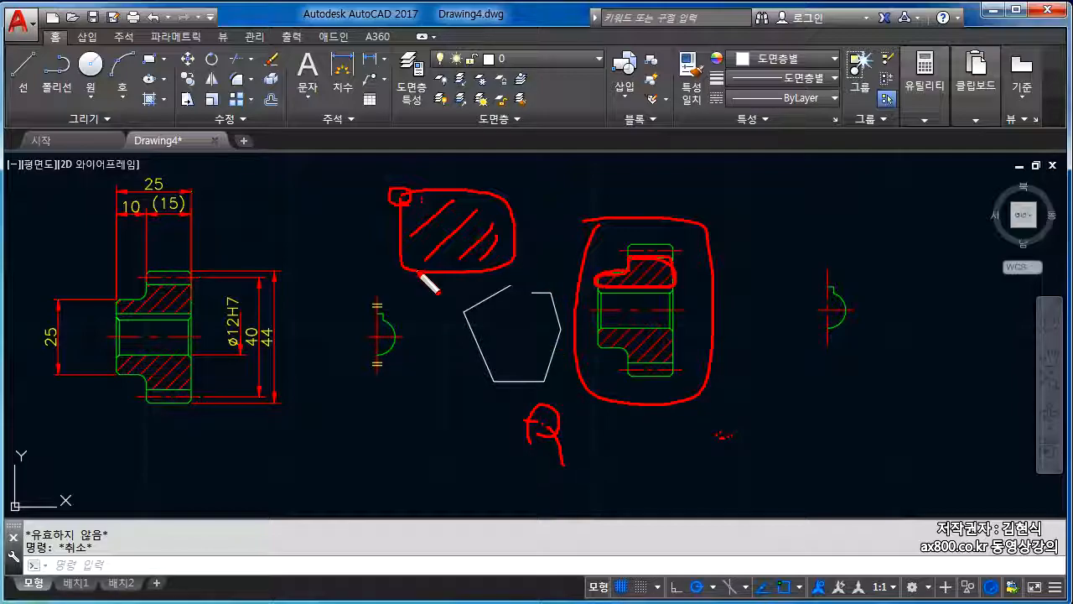
mouse_move(516, 304)
left_mouse_down()
mouse_move(521, 287)
mouse_move(523, 309)
left_mouse_up()
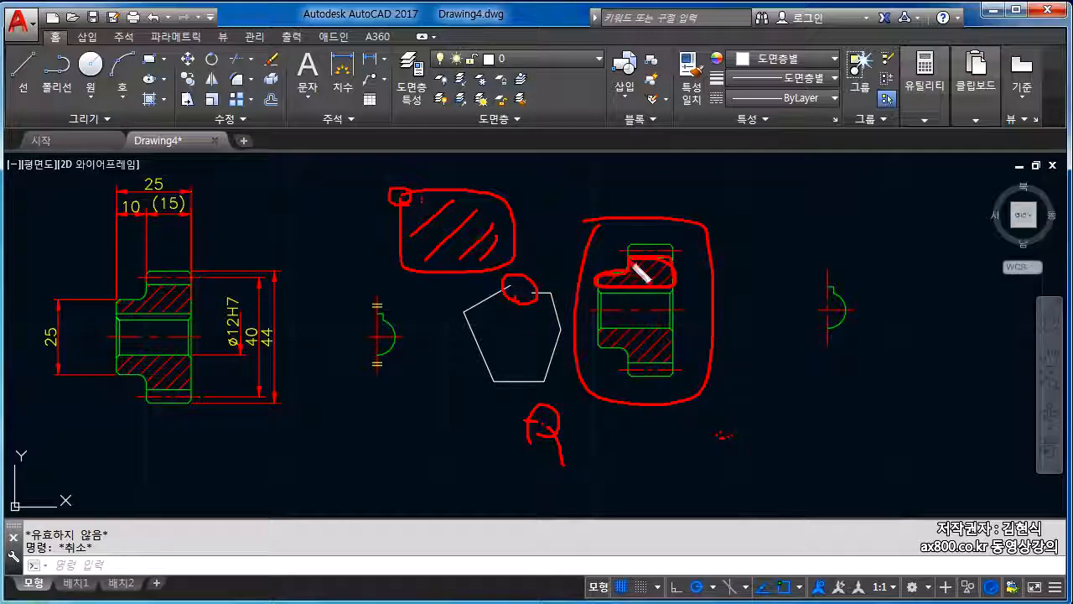
mouse_move(643, 266)
left_mouse_down()
mouse_move(605, 289)
mouse_move(683, 290)
mouse_move(675, 264)
mouse_move(630, 265)
mouse_move(603, 286)
mouse_move(676, 287)
mouse_move(612, 266)
left_mouse_up()
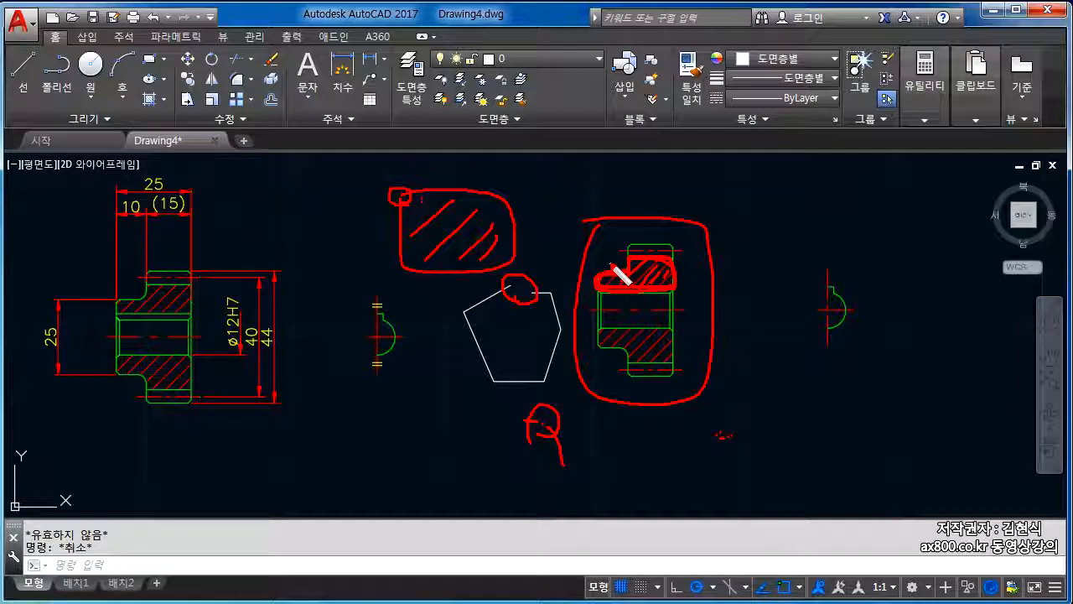
key("Escape")
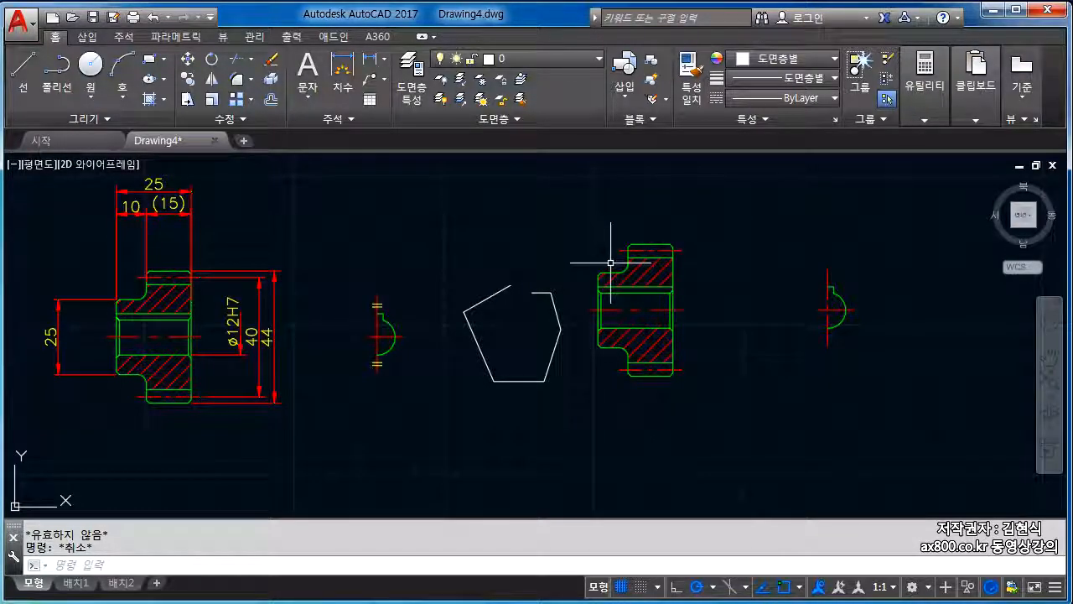
- Erase all six line segments of the open practice outline
left_click(448, 256)
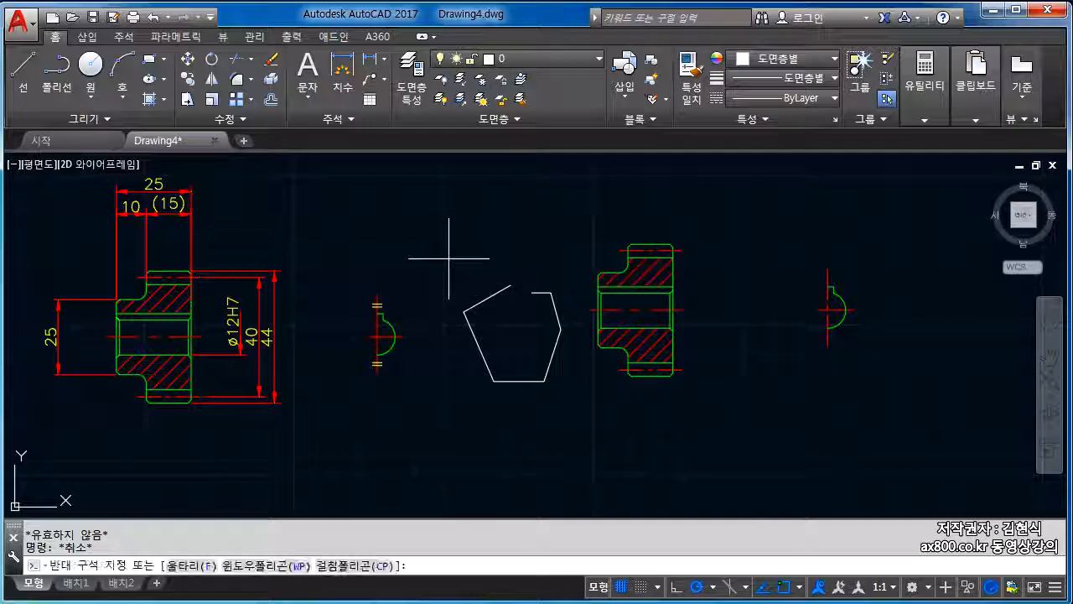
left_click(570, 414)
key("Delete")
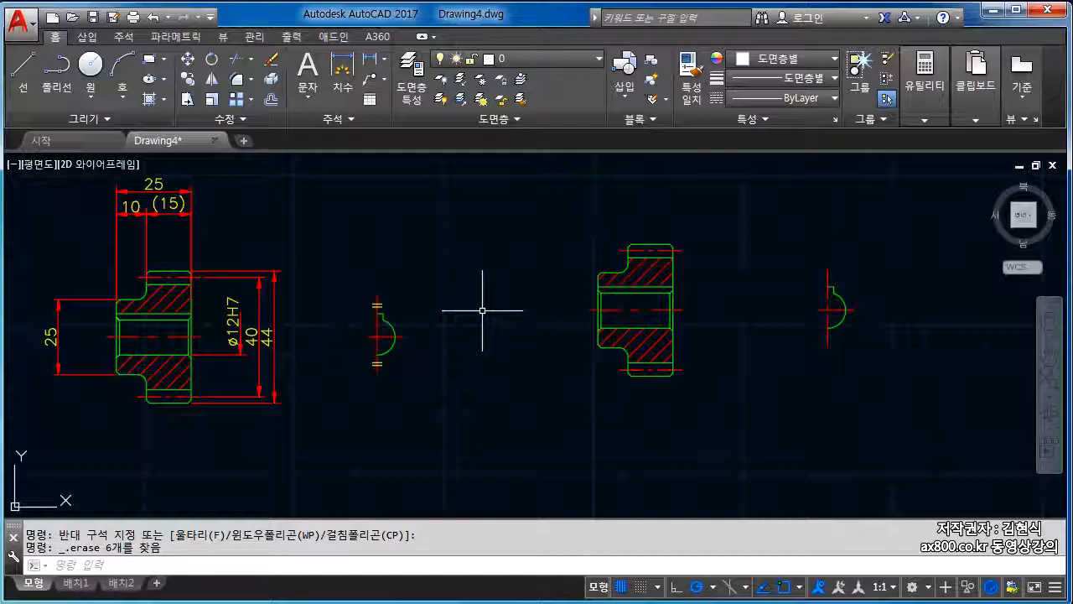
key("Escape")
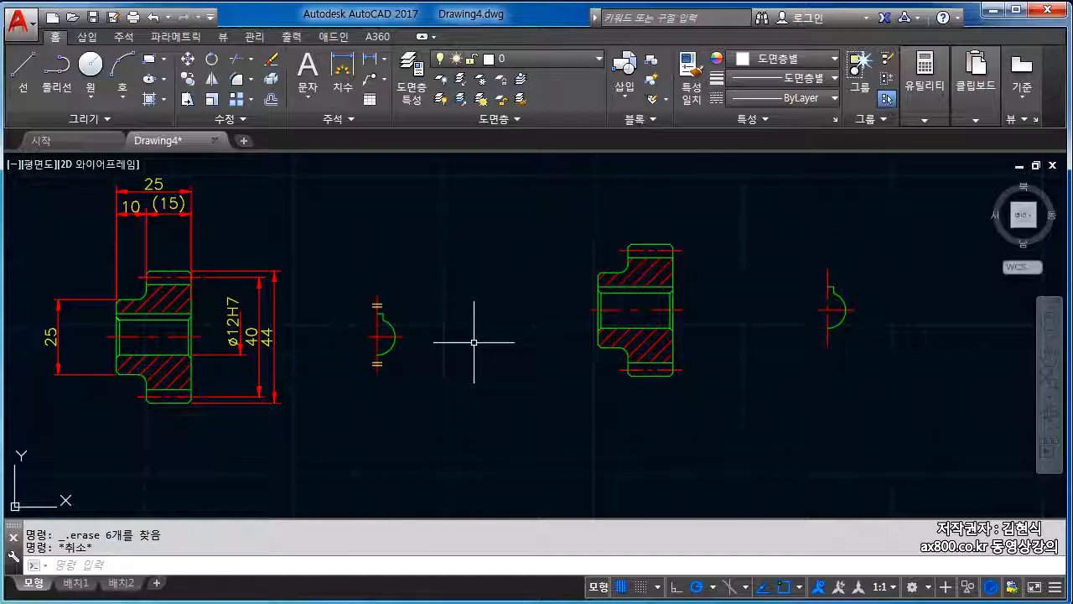
- Try a smaller pattern scale on the undimensioned gear section's hatch, restore scale 1 and finish editing the hatch
left_click(644, 276)
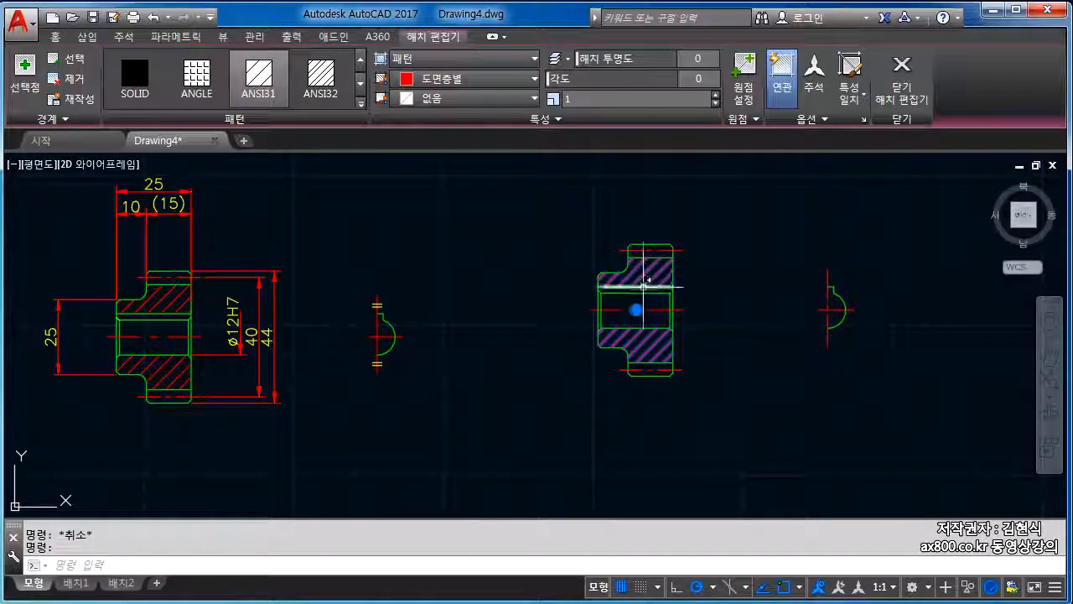
left_click(593, 100)
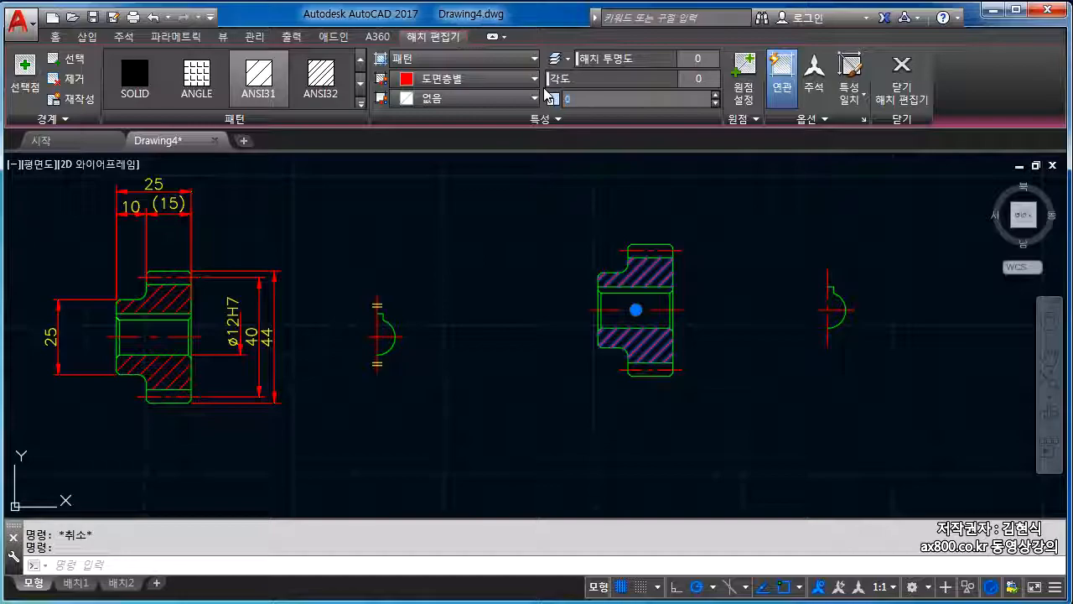
left_click(595, 203)
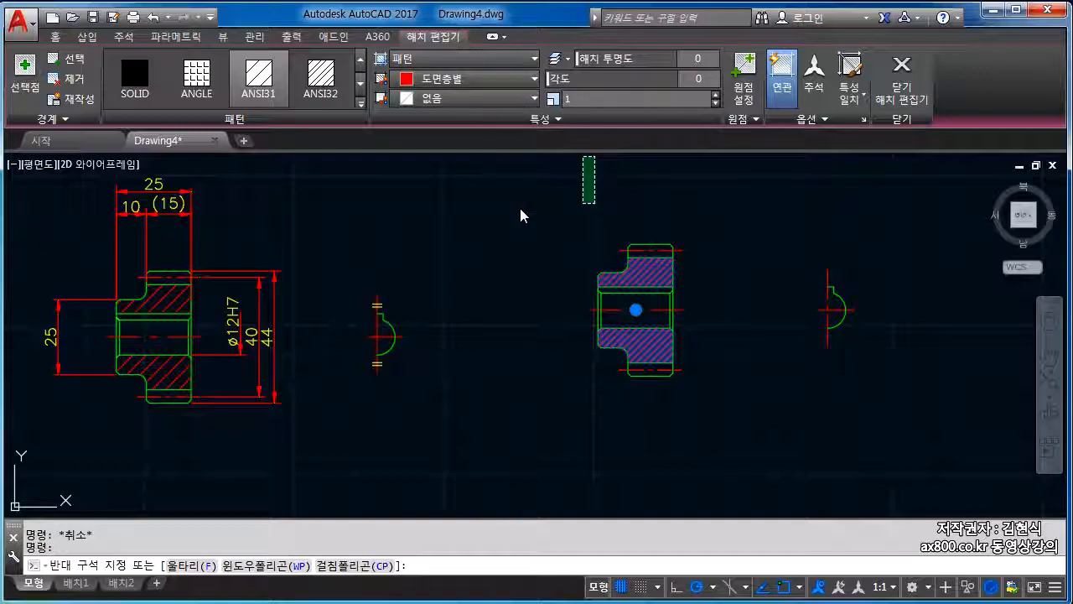
left_click(513, 249)
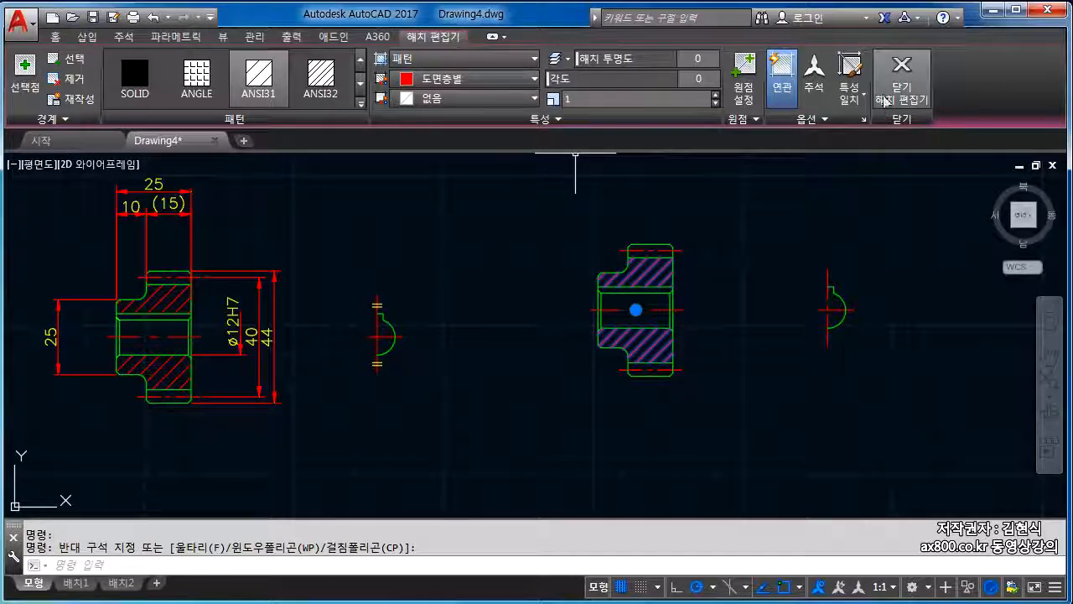
left_click(901, 76)
left_click(721, 349)
key("Escape")
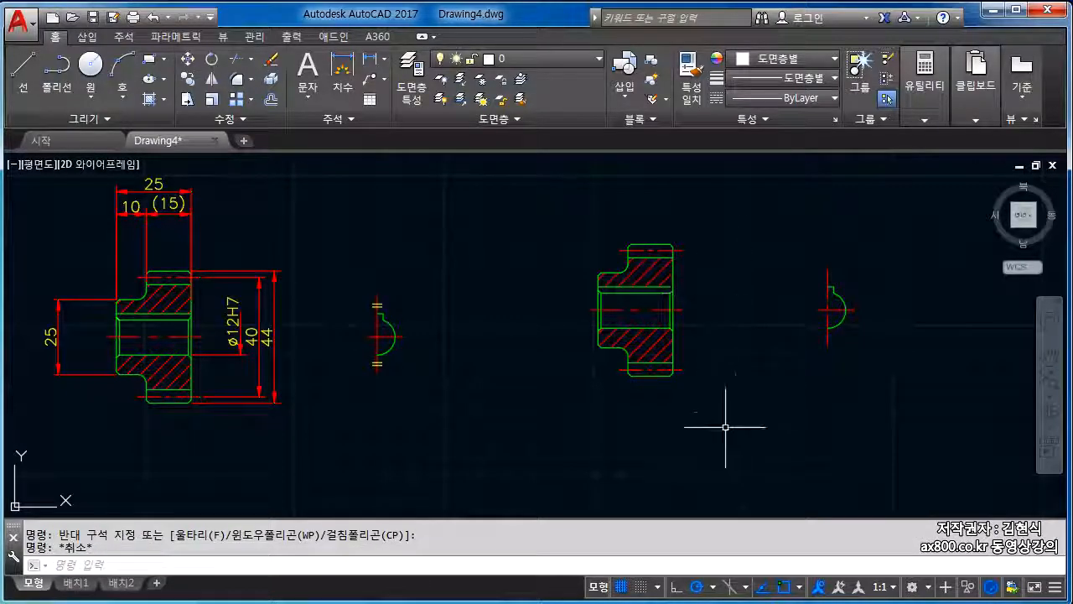